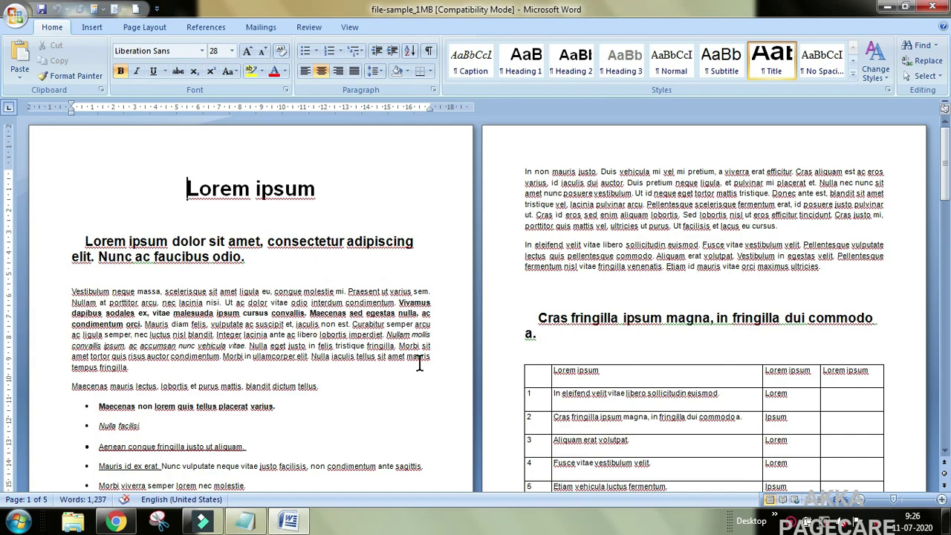
Step: Zoom in on the lorem ipsum body text until the first paragraph fills the window
click(442, 383)
ctrl+scroll(460, 384, up, 5)
Step: Recolour the first body paragraph, Vestibulum through fringilla, in light grey font
ctrl+scroll(479, 384, up, 3)
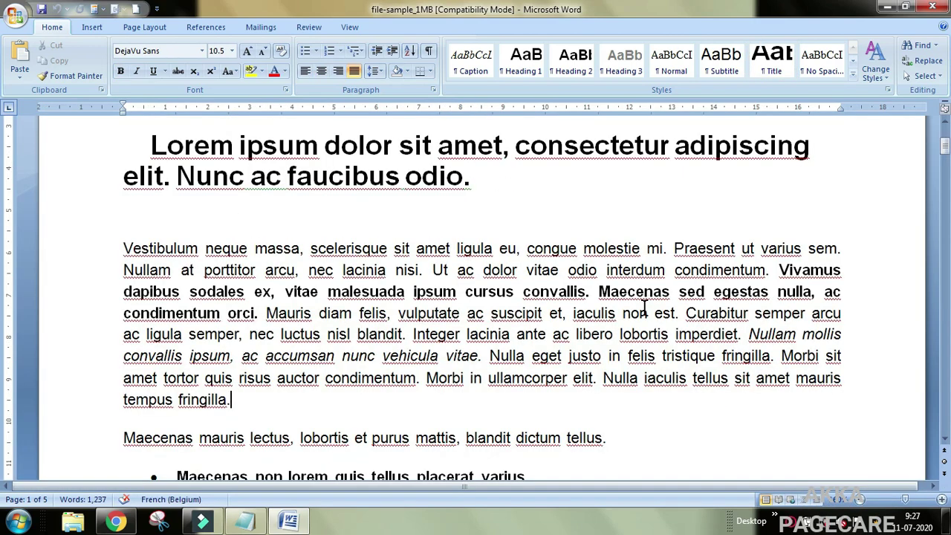
click(124, 247)
drag(124, 247, 229, 400)
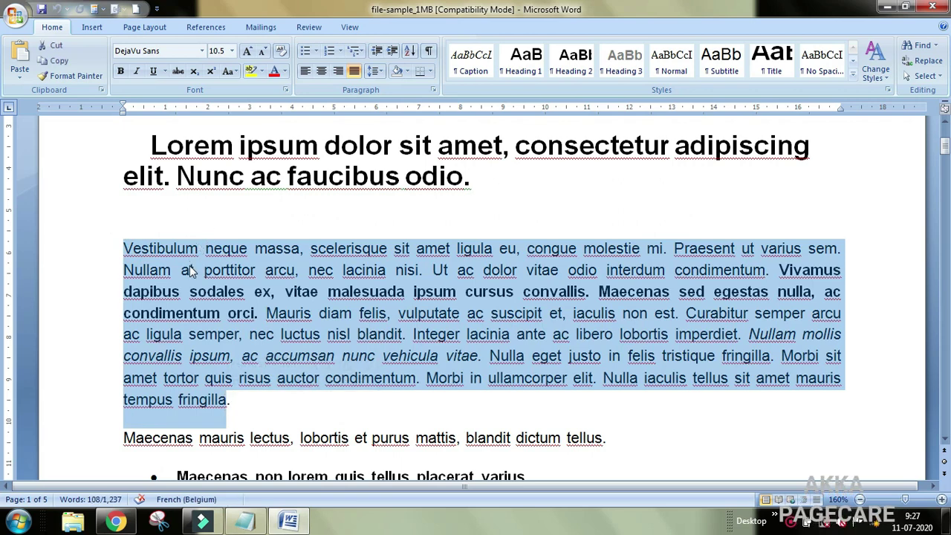
click(285, 71)
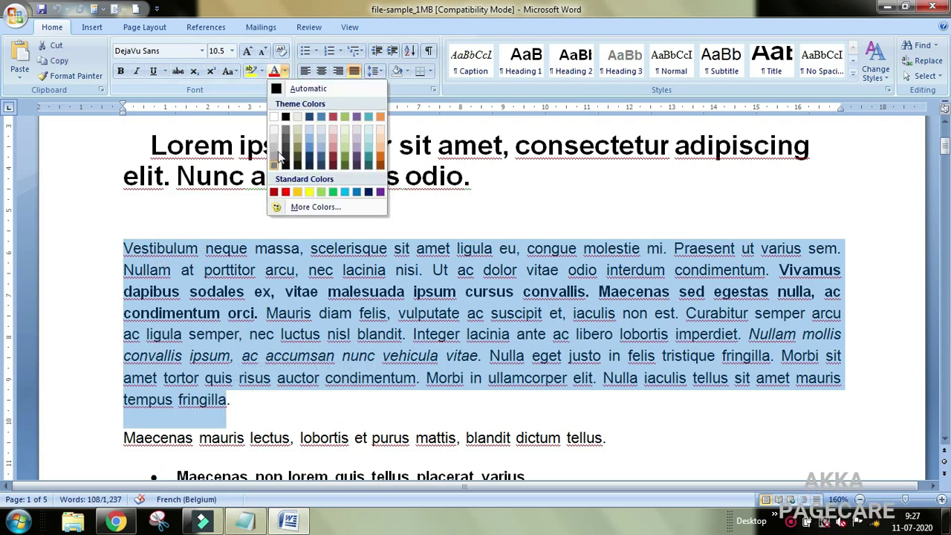
click(274, 152)
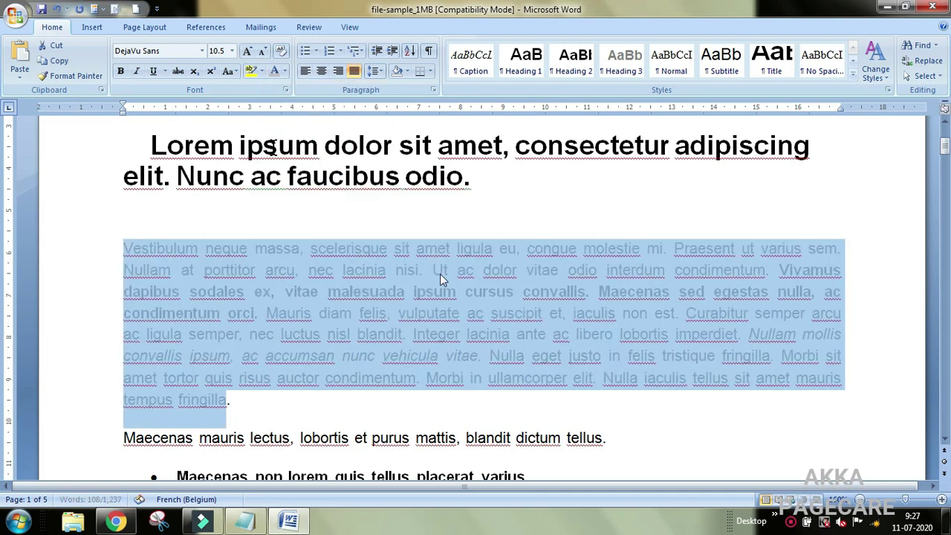
click(686, 416)
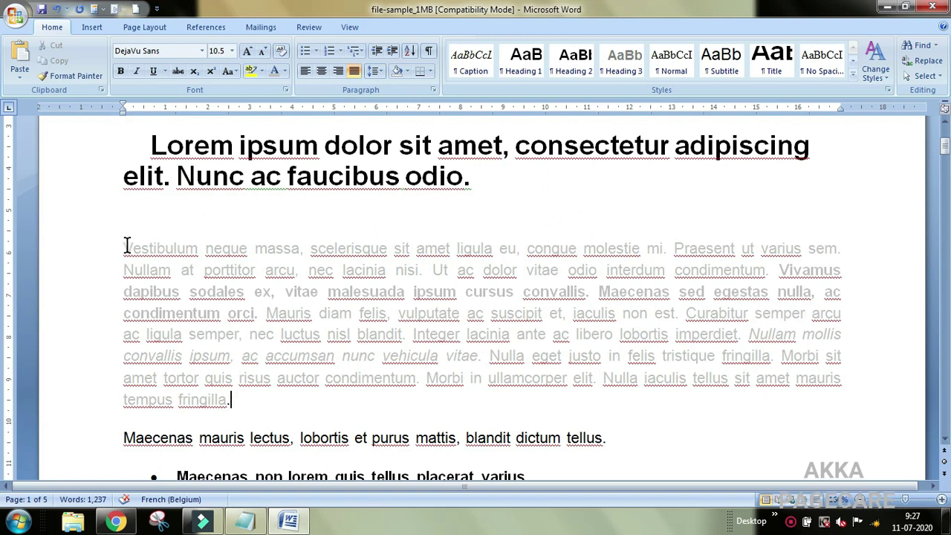
click(270, 334)
click(442, 291)
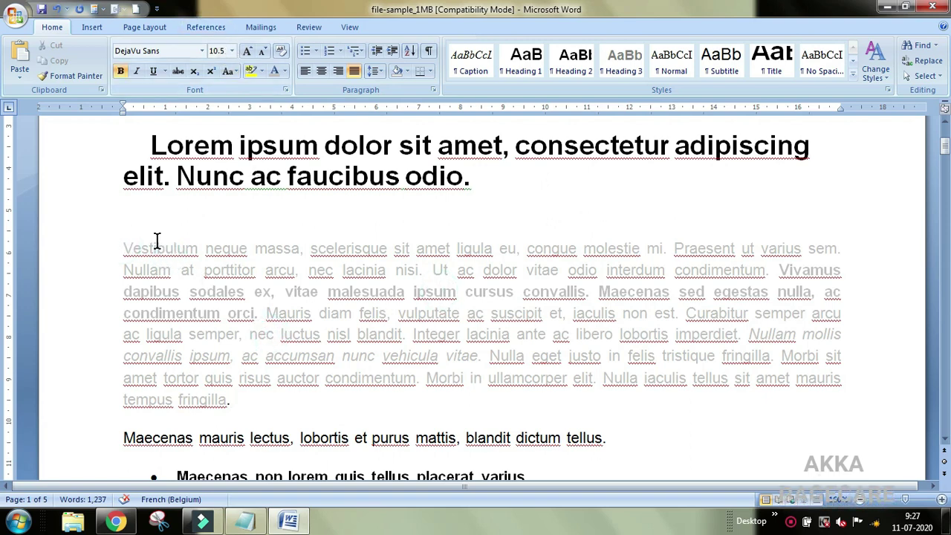
click(274, 248)
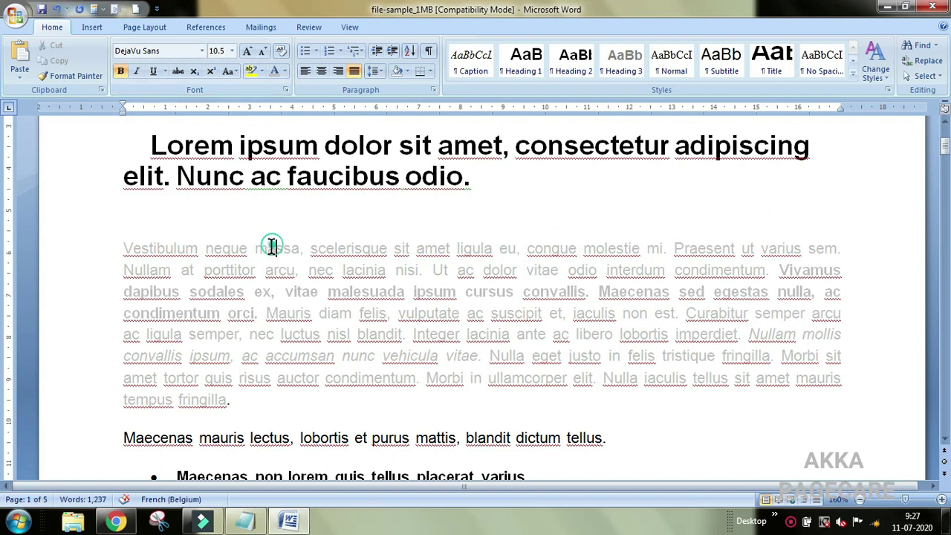
click(293, 335)
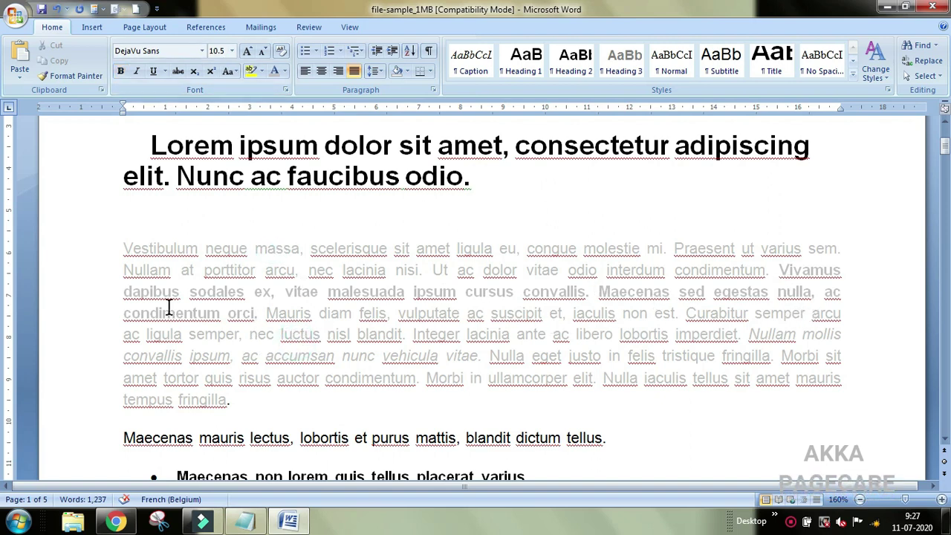
drag(776, 271, 258, 315)
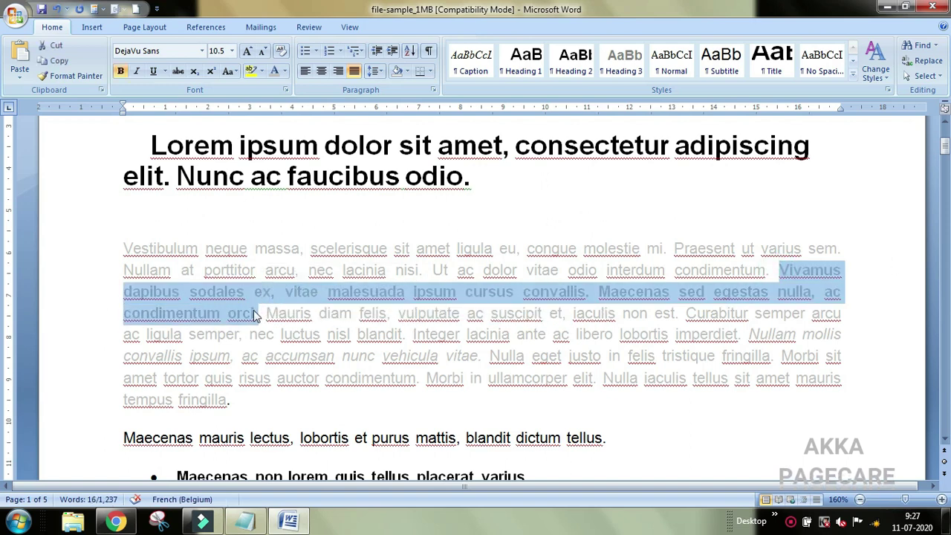
click(253, 312)
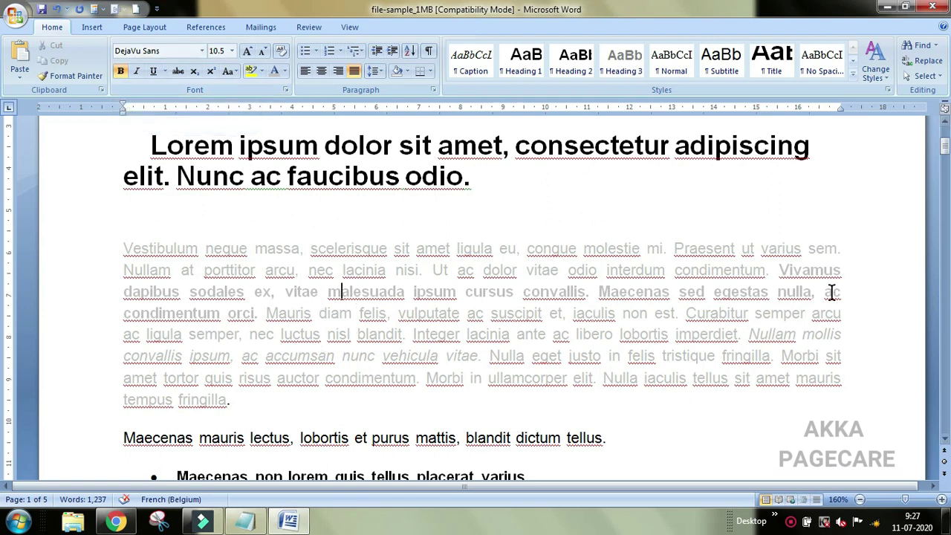
drag(780, 272, 259, 309)
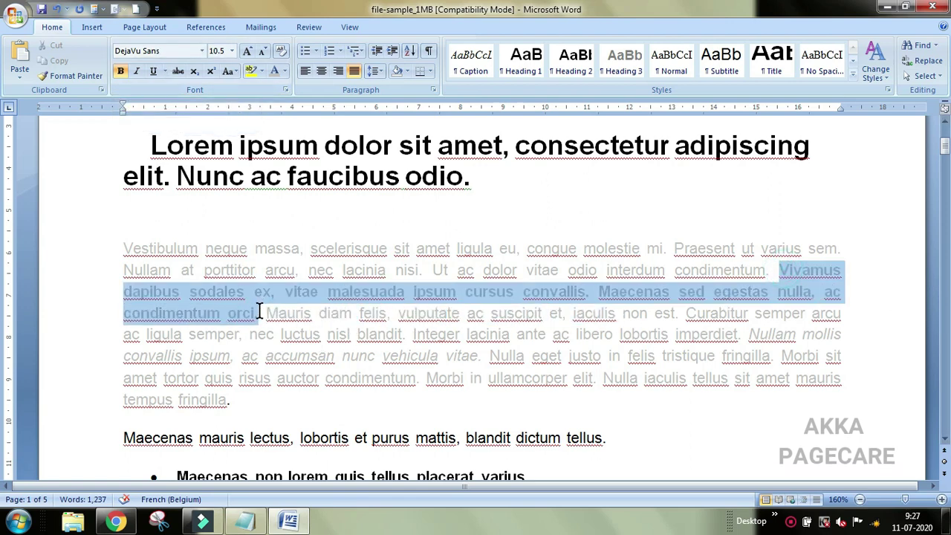
click(480, 396)
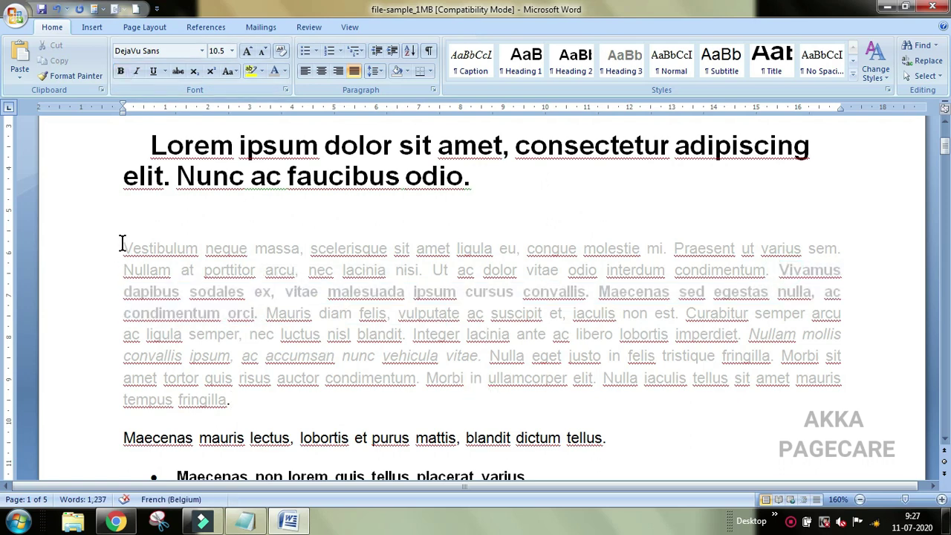
drag(123, 247, 192, 250)
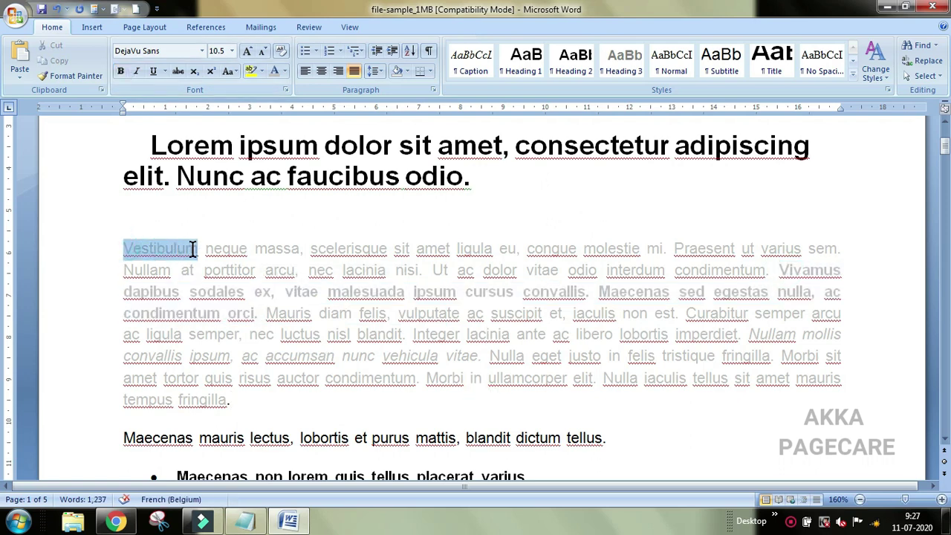
Step: Turn Vestibulum, nec and both occurrences of Nulla red
click(286, 70)
click(289, 194)
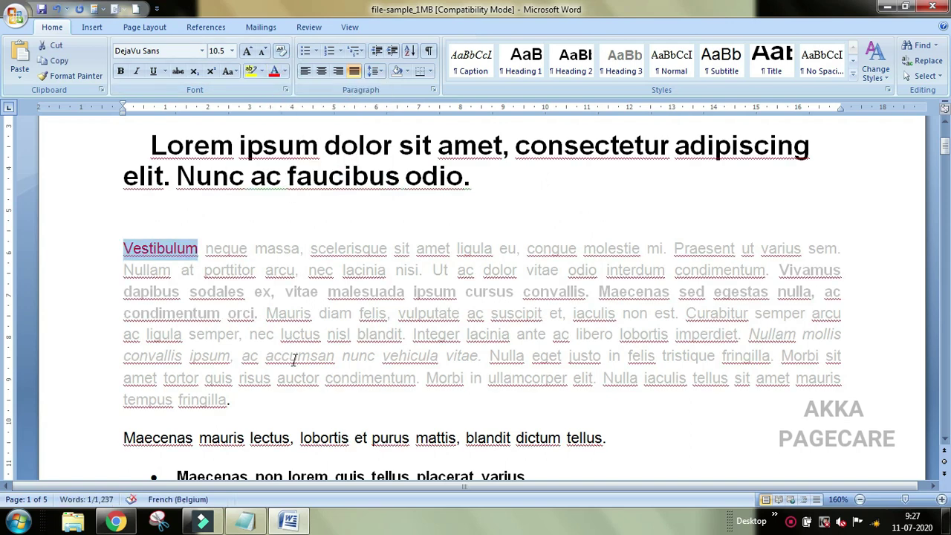
drag(250, 334, 271, 338)
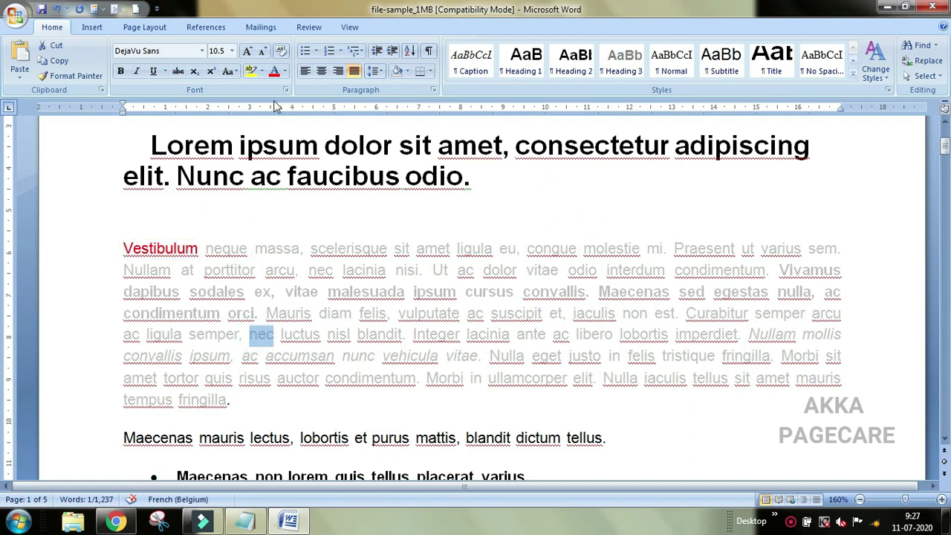
click(274, 70)
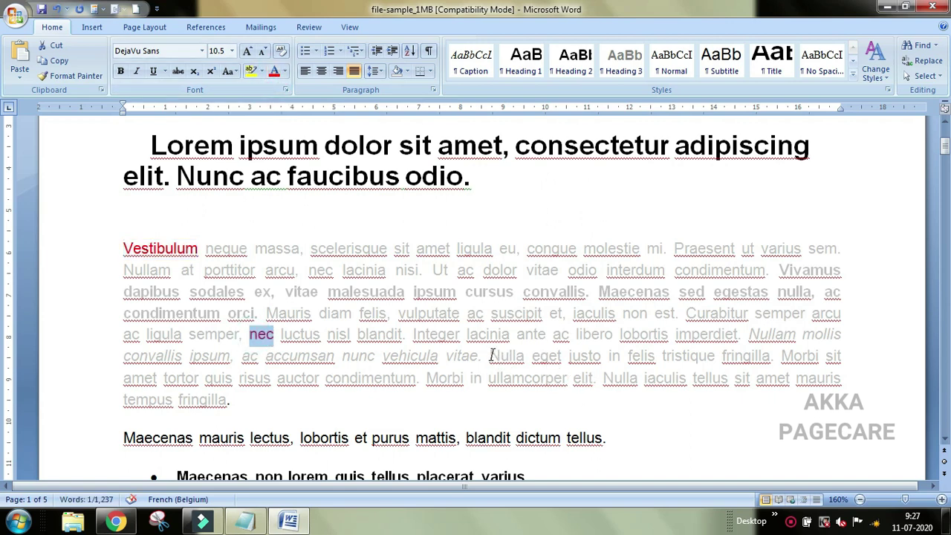
drag(490, 355, 524, 356)
click(275, 70)
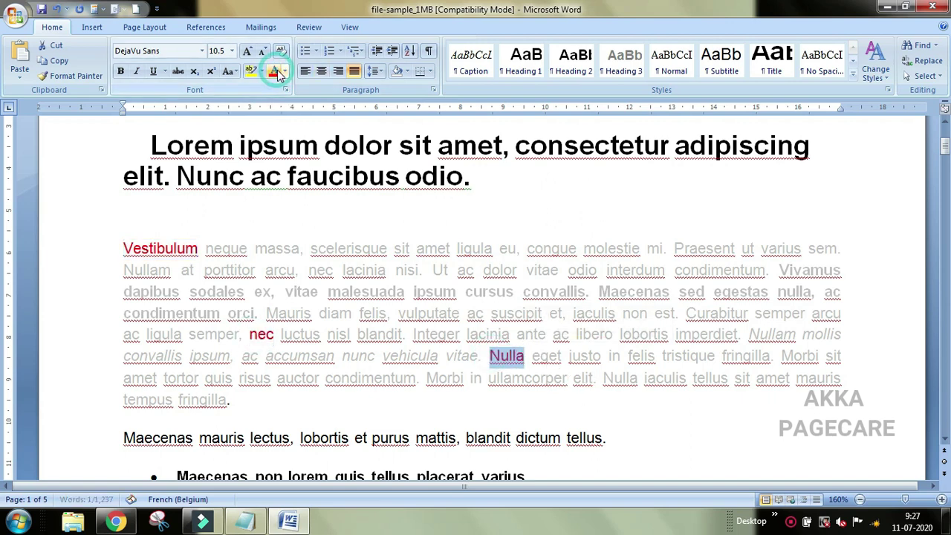
drag(603, 378, 643, 378)
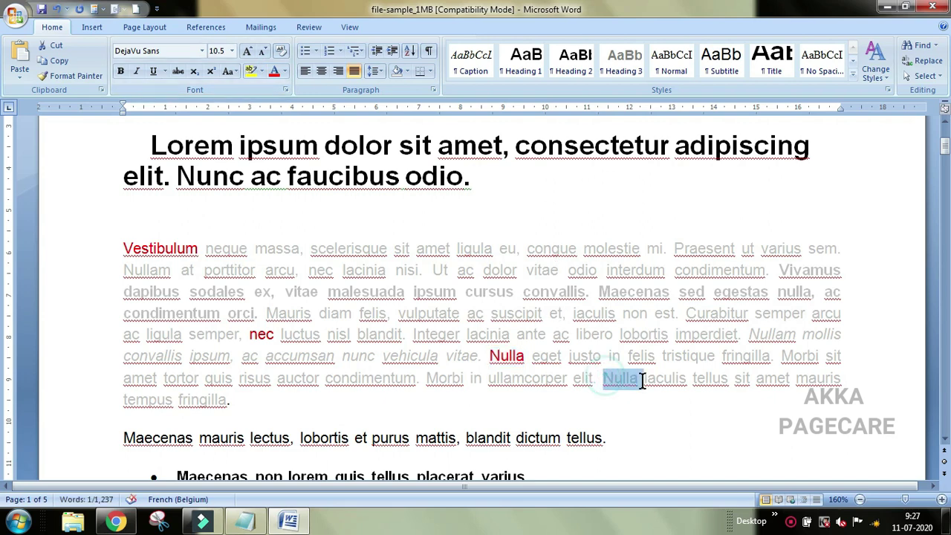
click(274, 70)
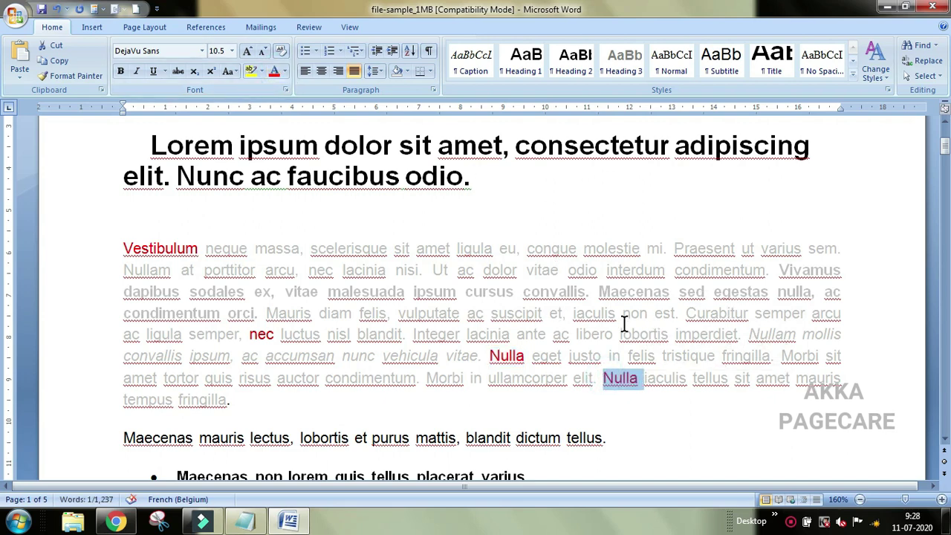
Step: Turn iaculis, convallis and Vivamus red, and make Vivamus bold
drag(571, 316, 614, 313)
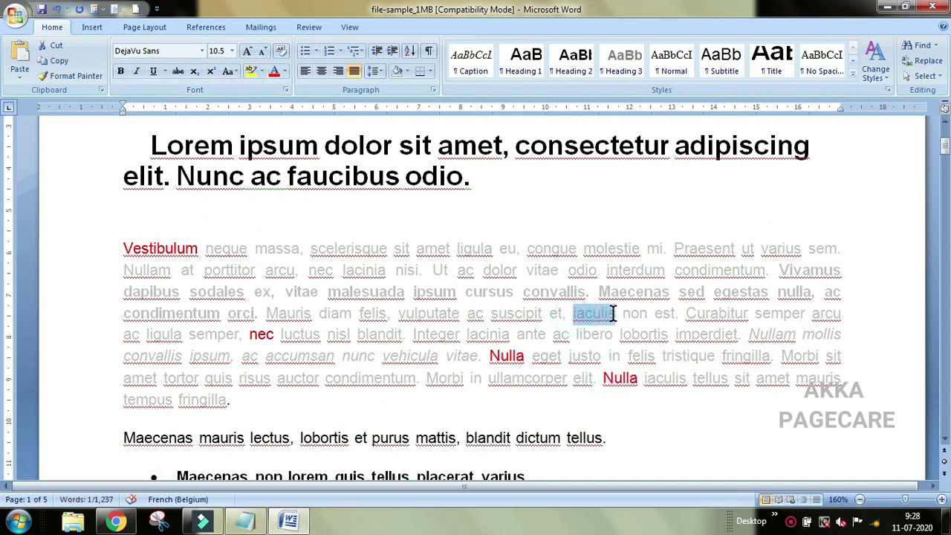
click(274, 70)
drag(124, 356, 179, 357)
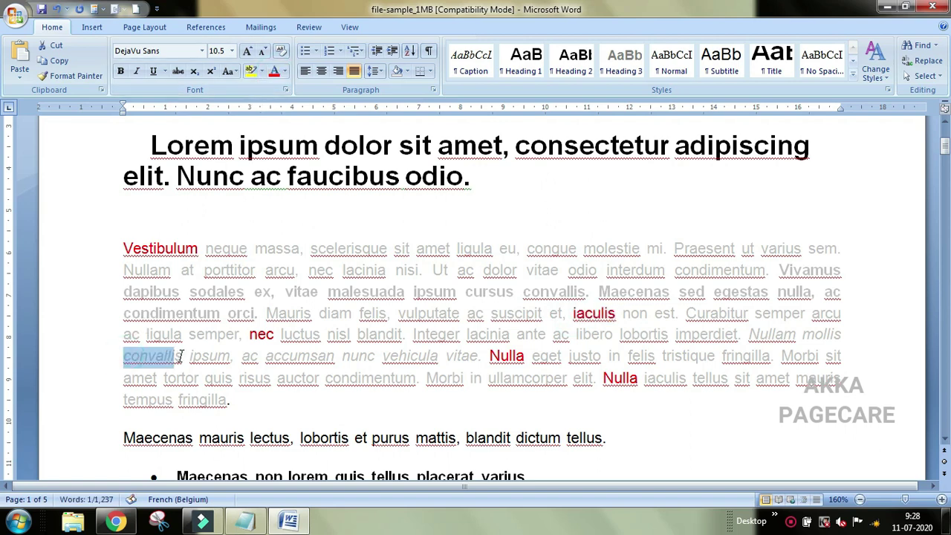
click(274, 70)
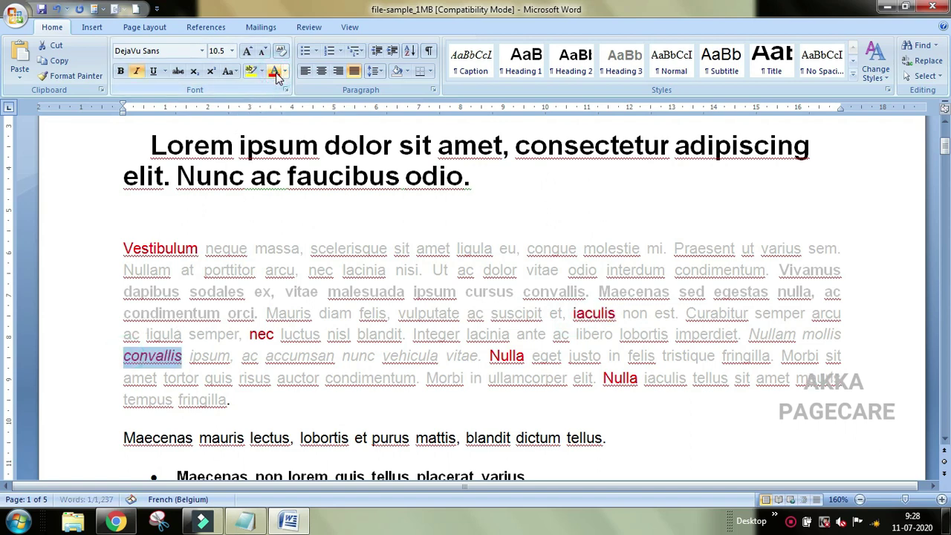
drag(778, 270, 840, 272)
click(804, 246)
click(869, 245)
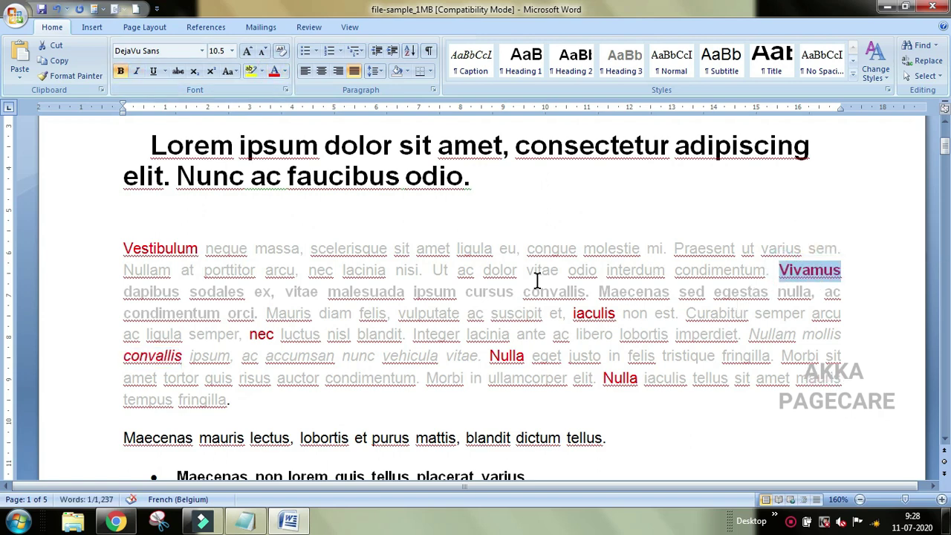
Step: Check the font formatting of Vestibulum, nec, convallis, iaculis and both Nulla
click(164, 248)
click(260, 334)
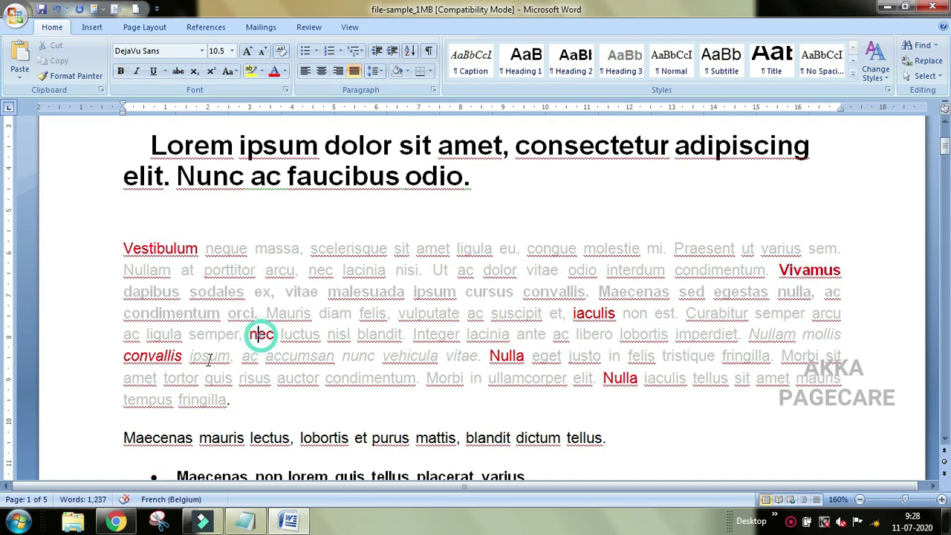
click(153, 355)
click(506, 356)
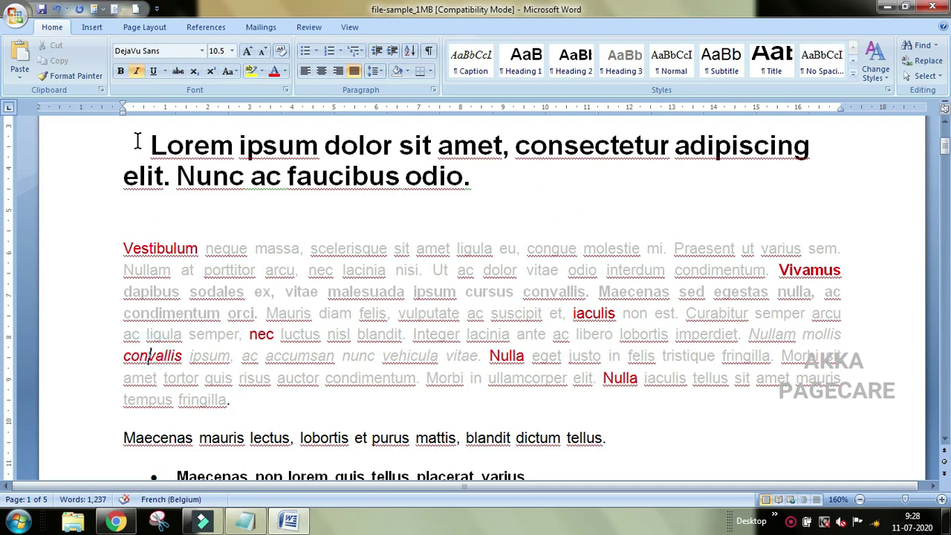
click(508, 355)
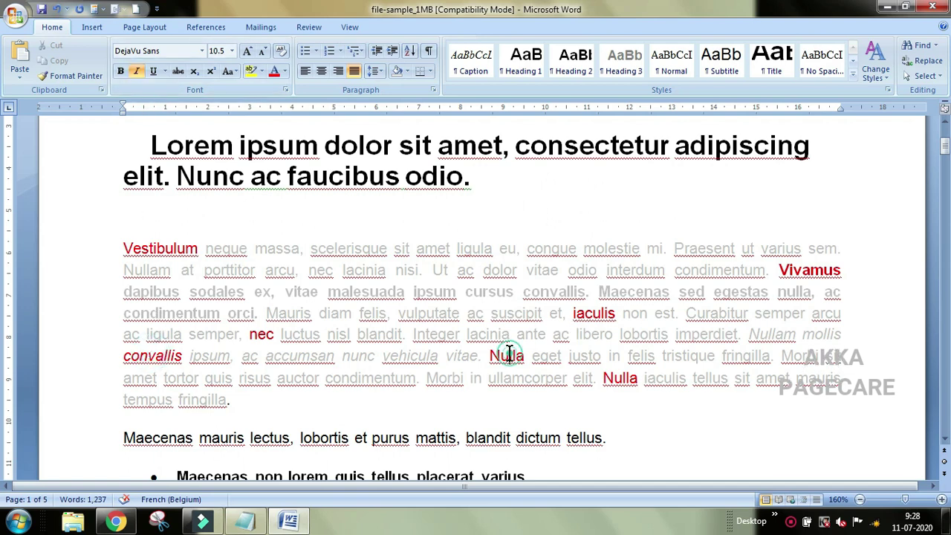
click(593, 314)
click(621, 379)
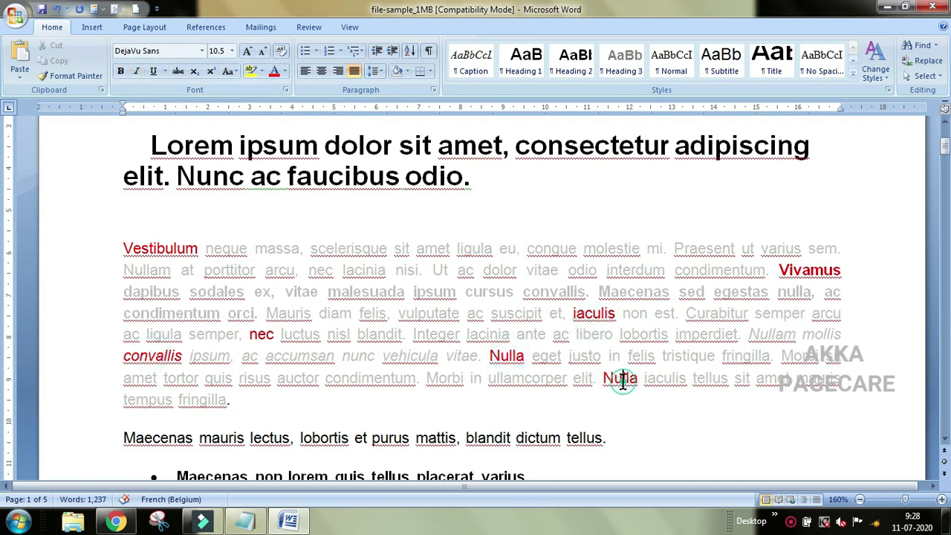
click(155, 356)
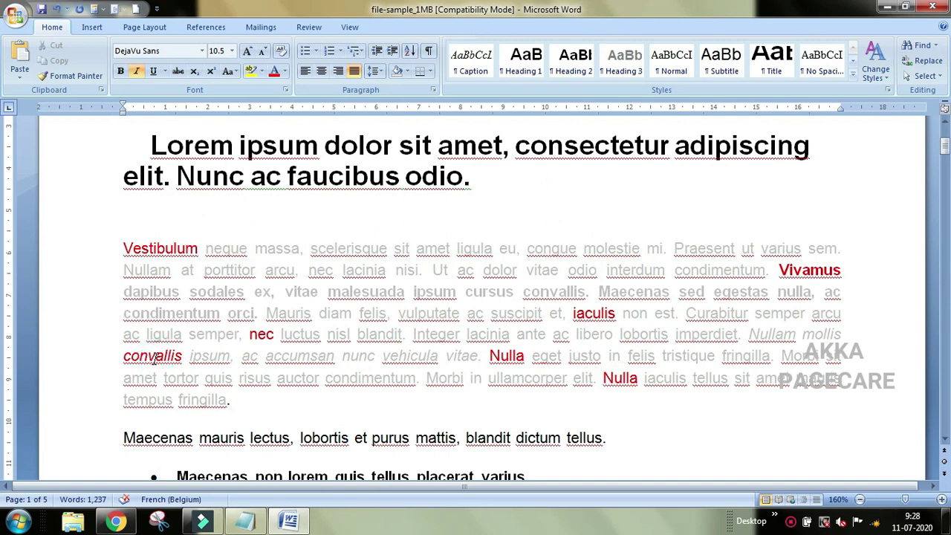
Step: Compare Vestibulum with convallis and bold Vivamus, then select Vestibulum as the sample
click(152, 247)
click(153, 248)
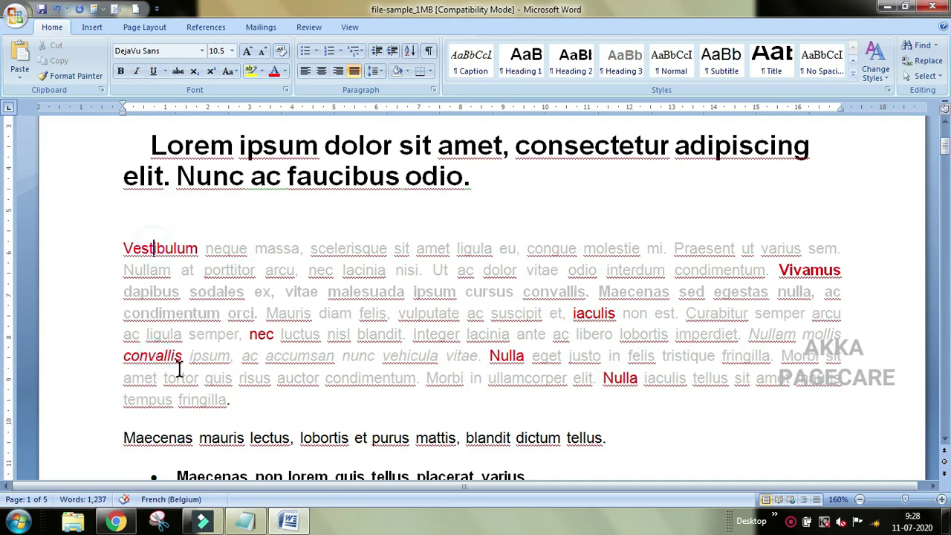
click(161, 356)
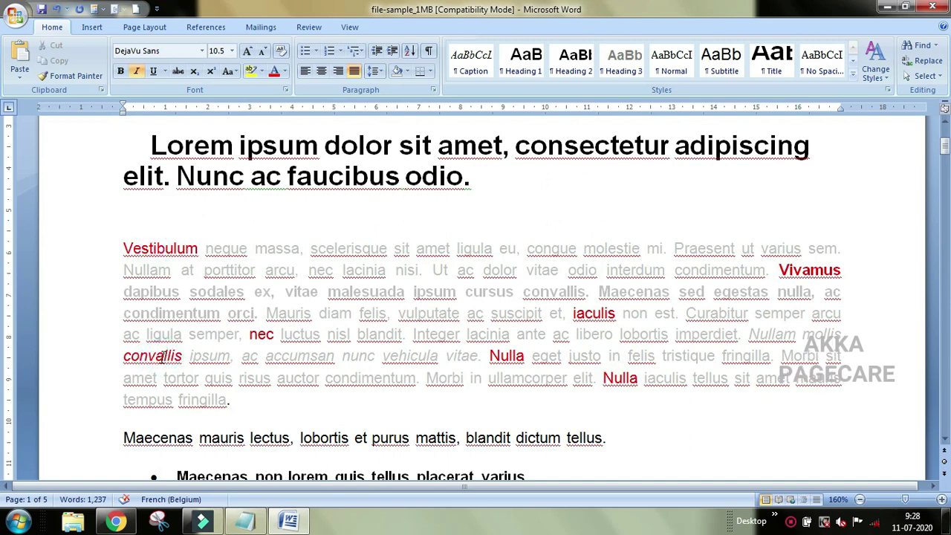
click(165, 245)
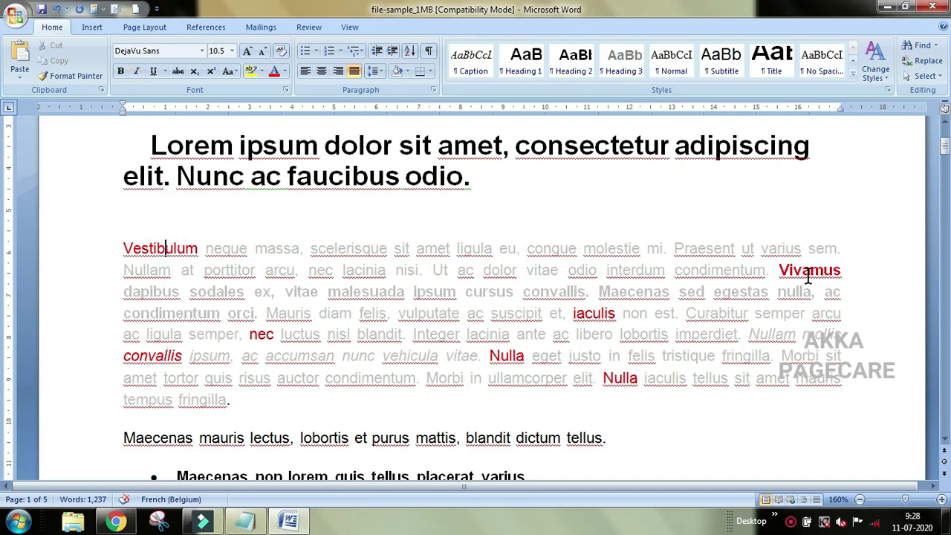
click(809, 268)
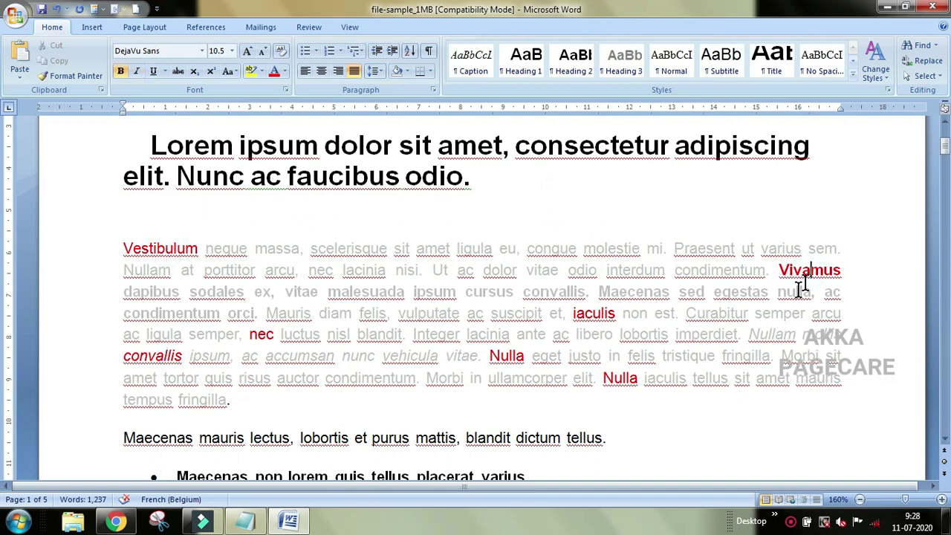
drag(123, 248, 199, 248)
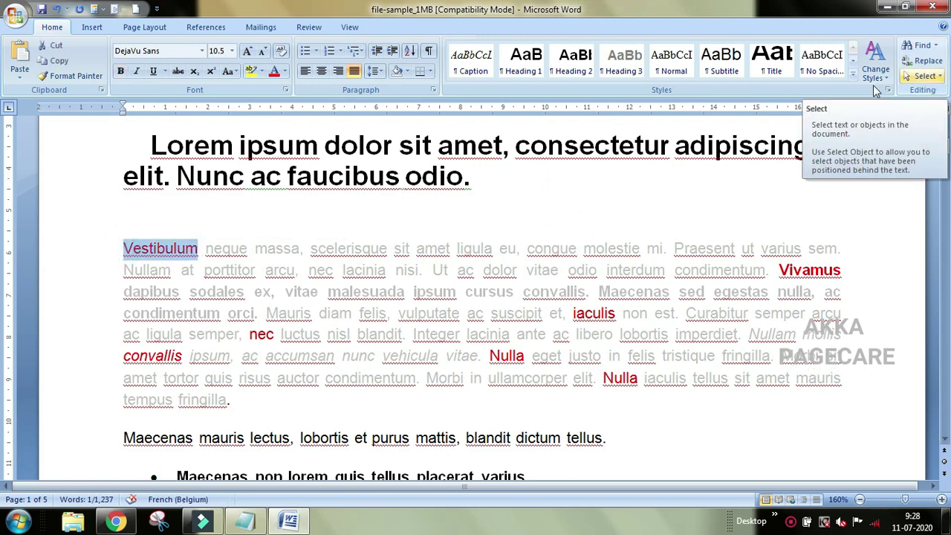
Step: Select all text formatted like Vestibulum, then clear the selection and inspect convallis
click(933, 78)
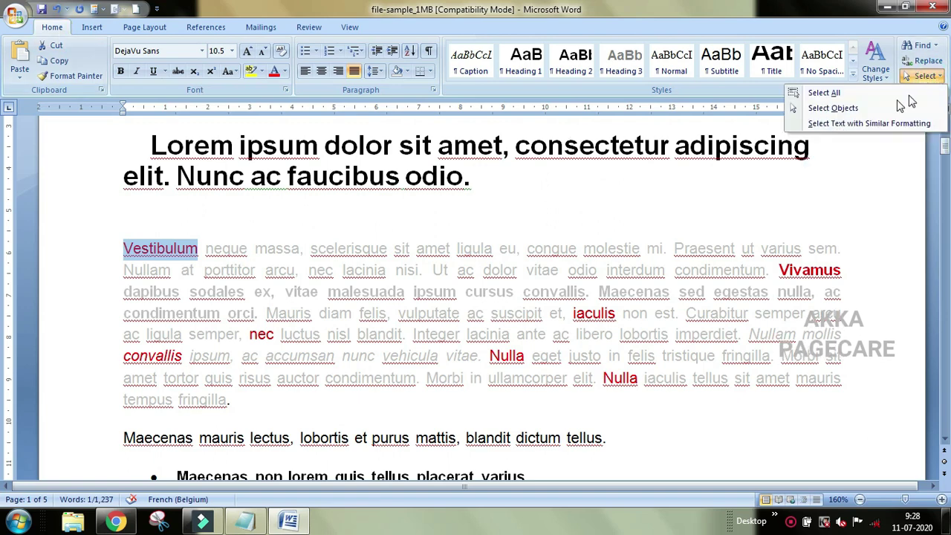
click(849, 126)
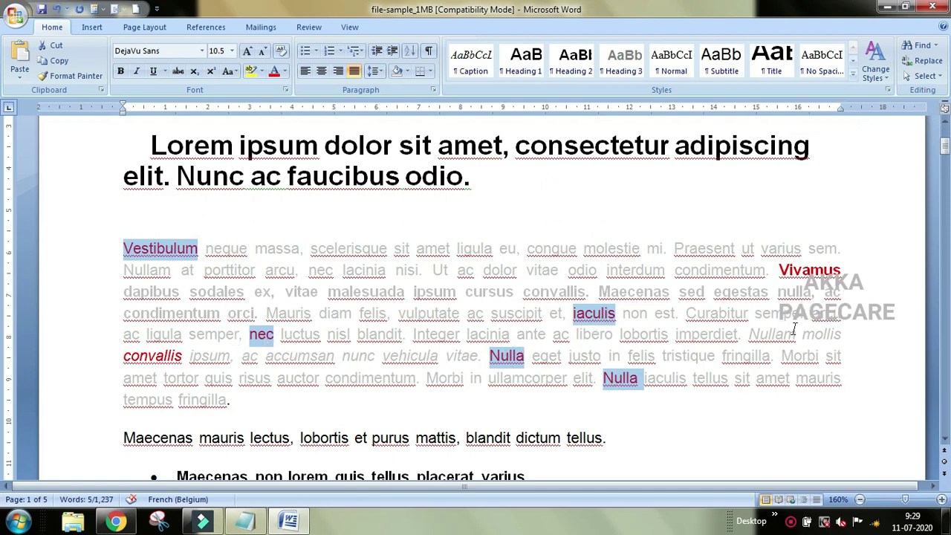
click(216, 333)
click(149, 356)
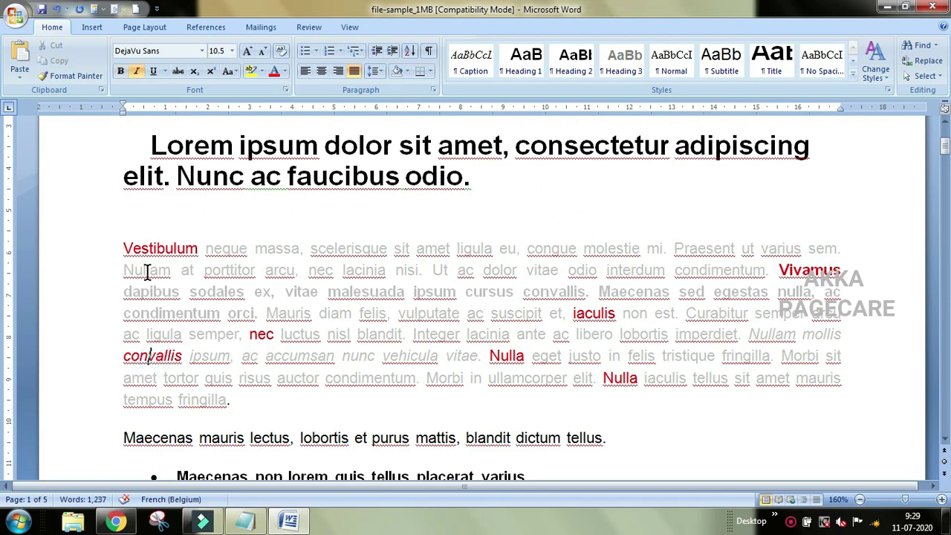
Step: Reselect Vestibulum and again select all text with similar formatting
drag(123, 248, 197, 248)
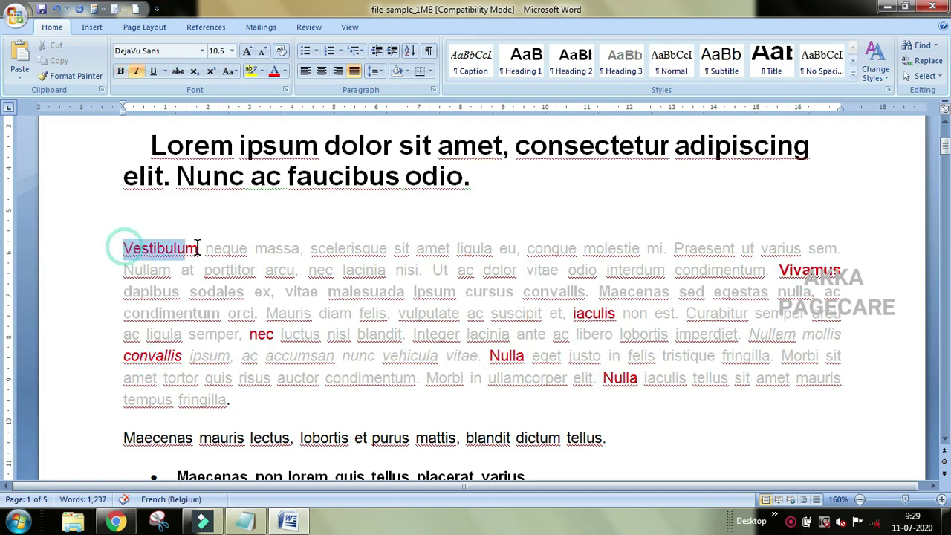
click(921, 74)
click(865, 122)
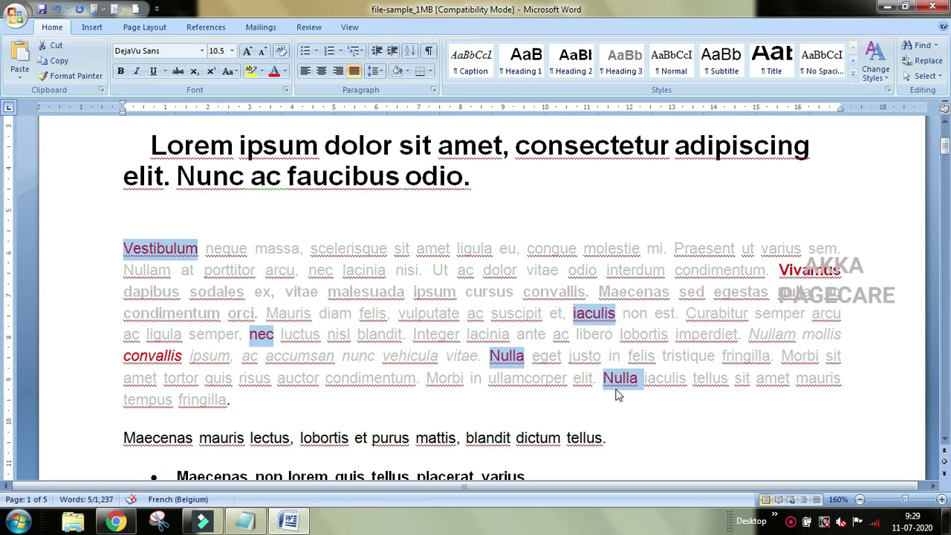
click(285, 70)
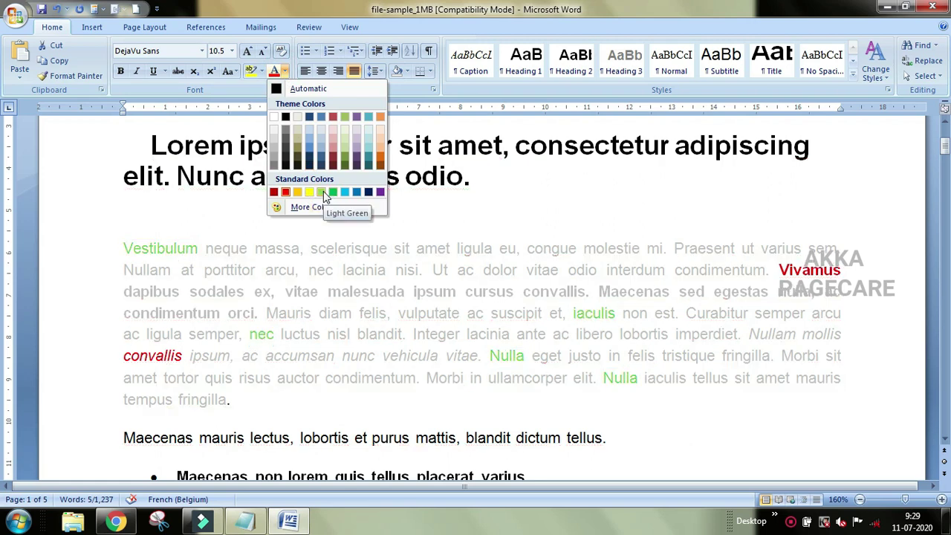
Step: Make Vestibulum, nec, iaculis and both Nulla underlined, italic and bold, leaving font size unchanged
click(153, 72)
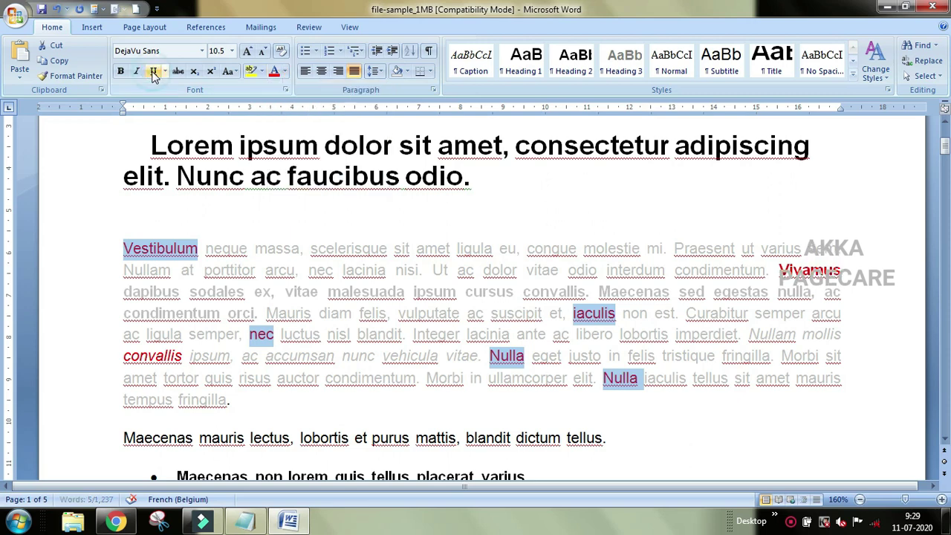
click(153, 72)
click(138, 72)
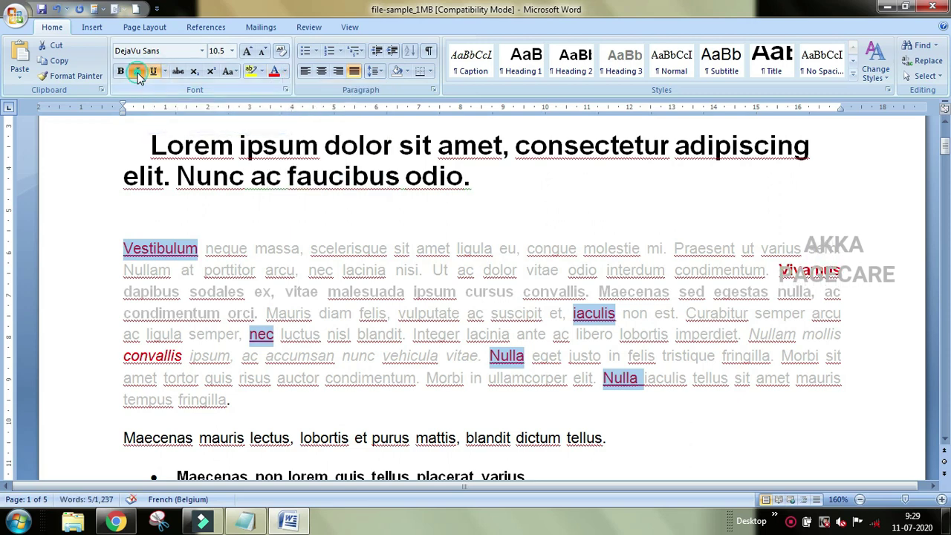
click(122, 72)
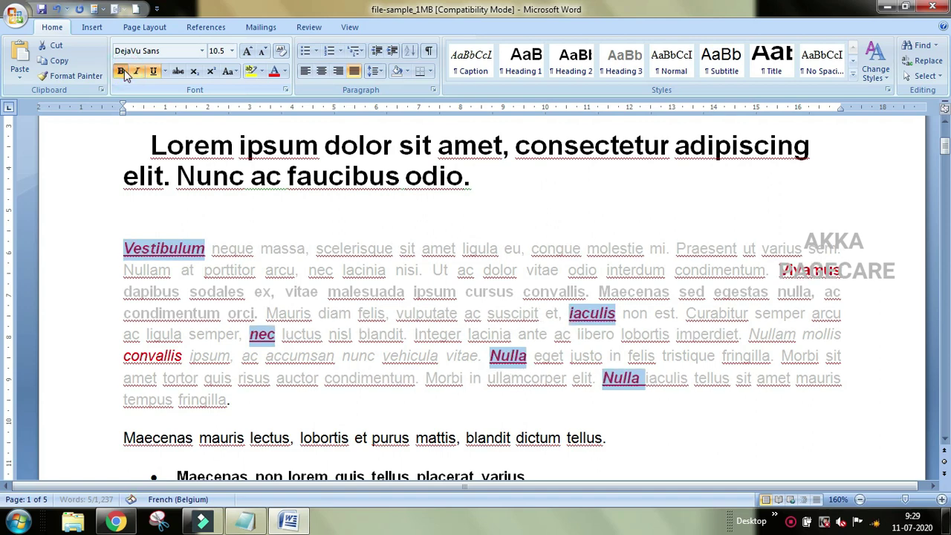
click(232, 51)
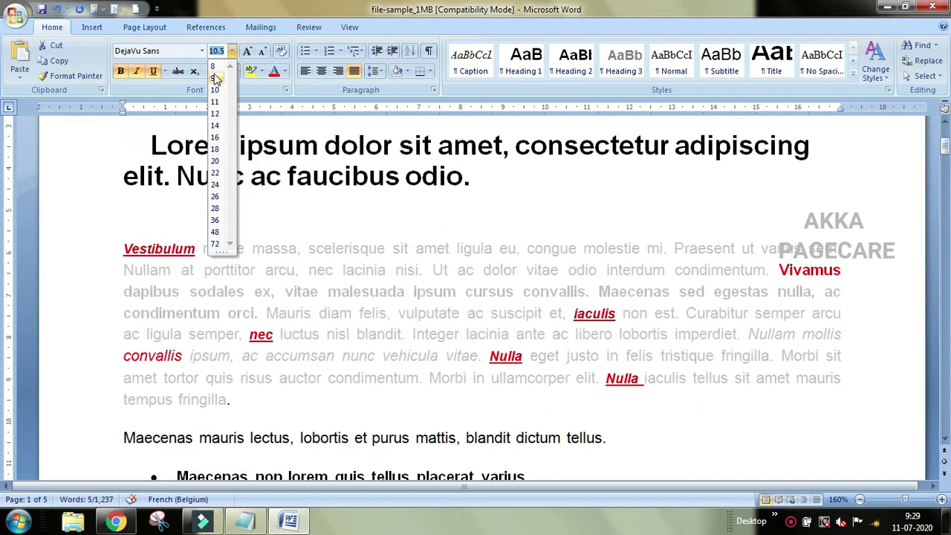
click(323, 222)
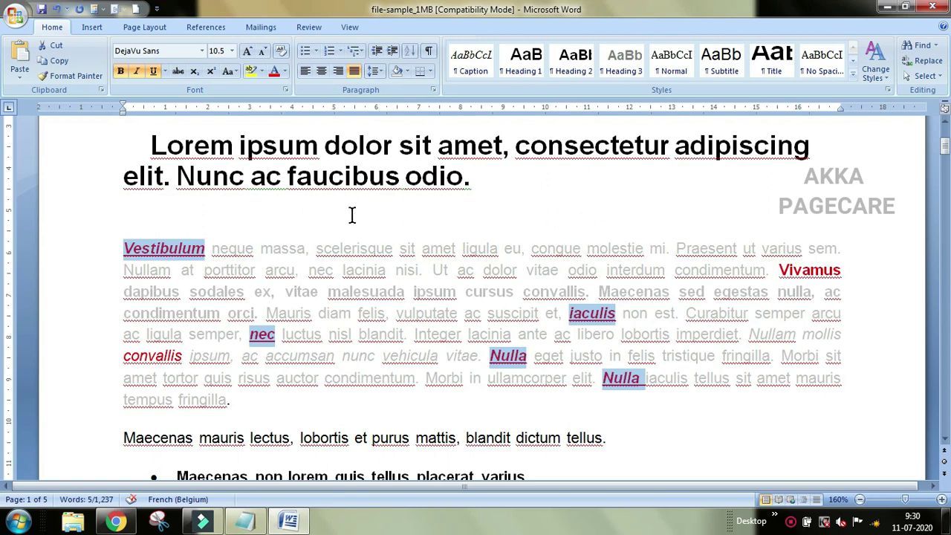
Step: Go through the Notepad font-features list, highlighting font name, size, and bold, italic, underline styles
click(150, 302)
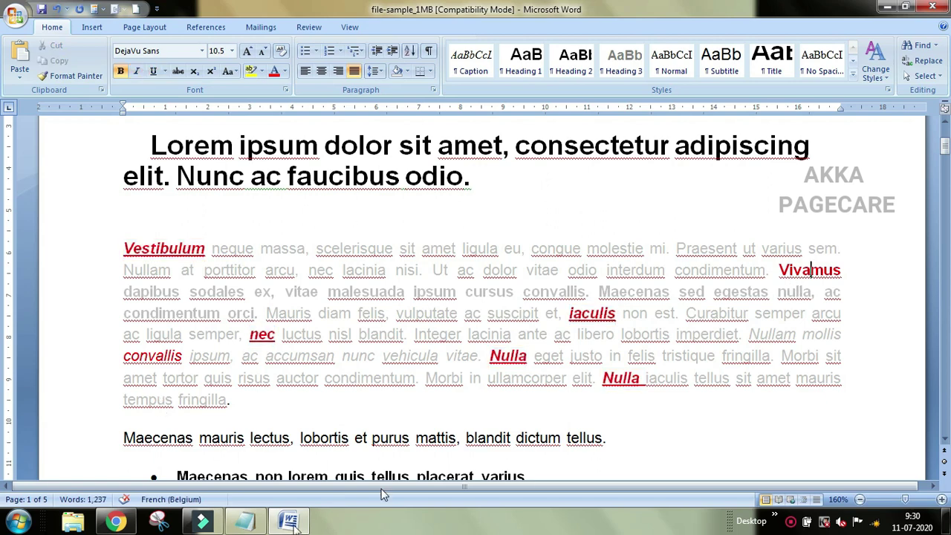
click(245, 519)
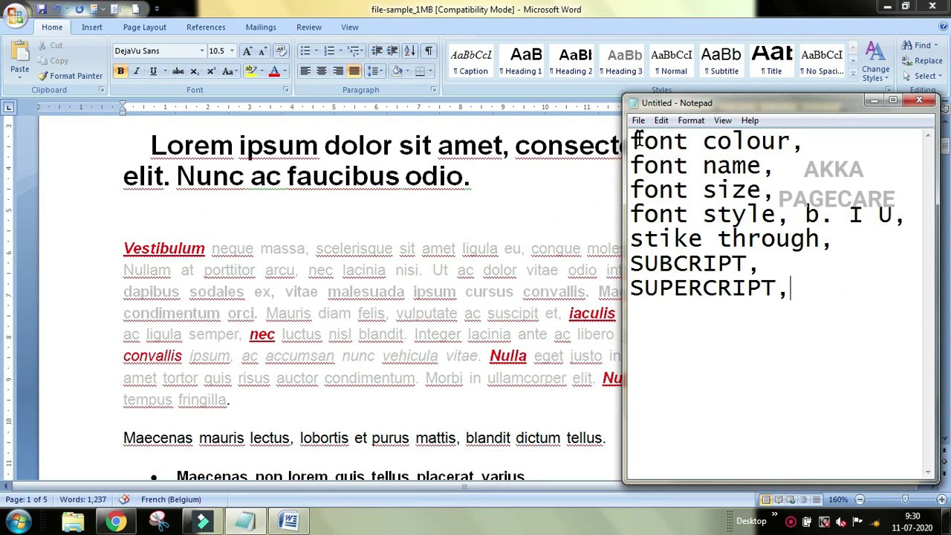
drag(631, 138, 800, 309)
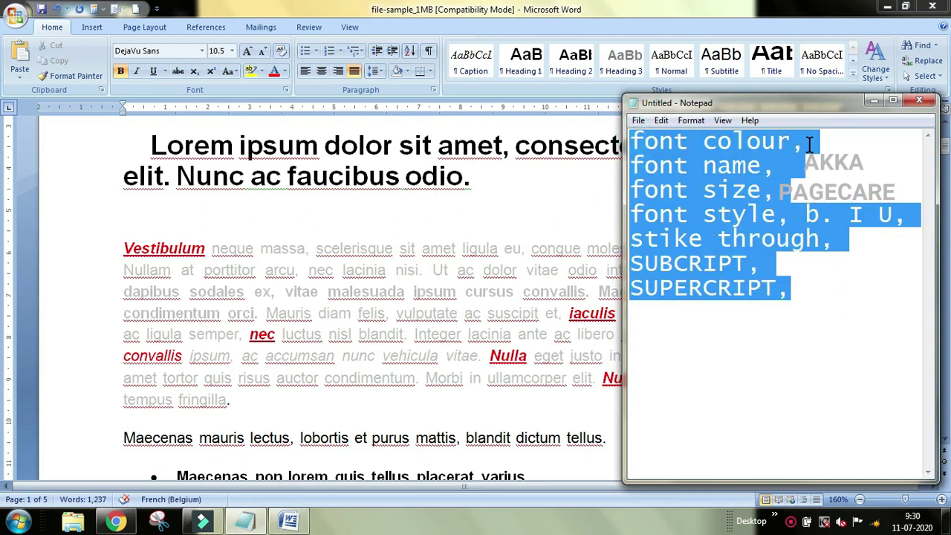
drag(631, 165, 770, 166)
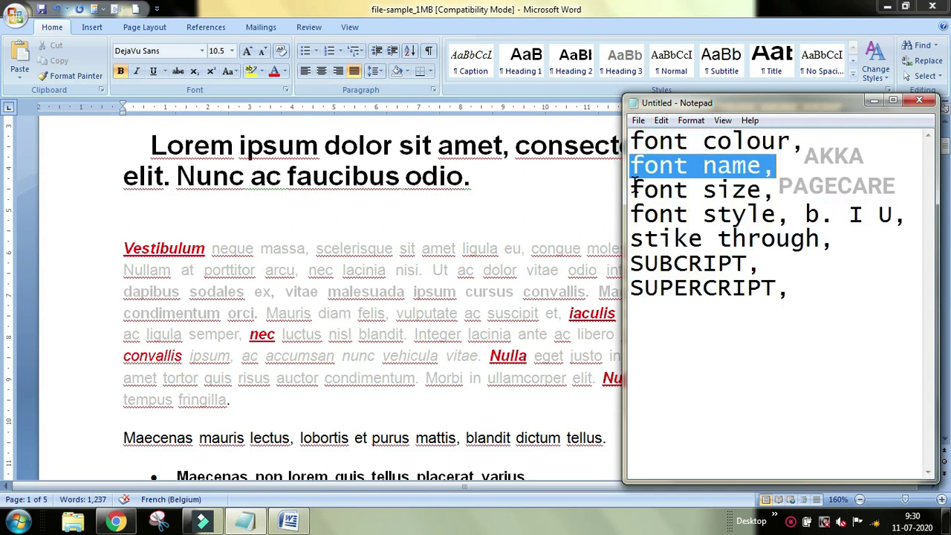
drag(634, 190, 762, 192)
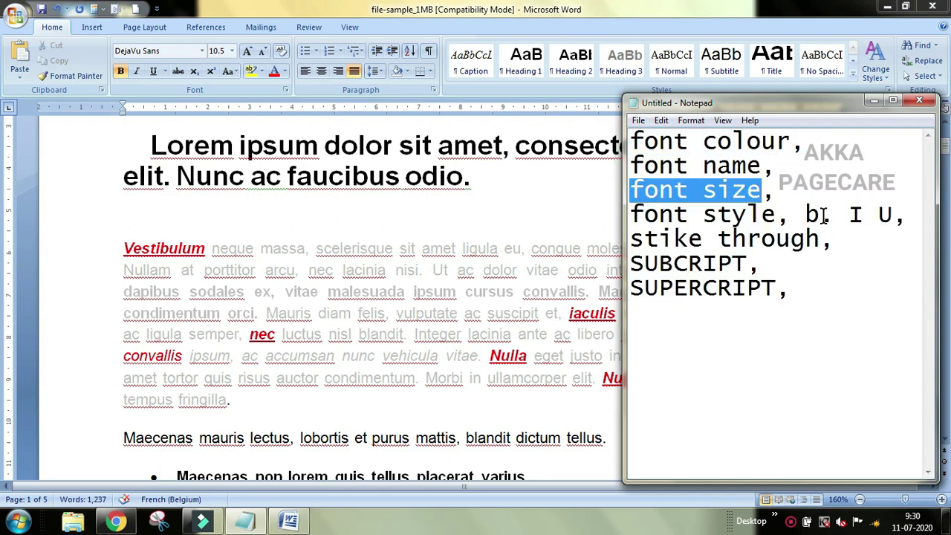
click(813, 215)
click(855, 217)
click(891, 215)
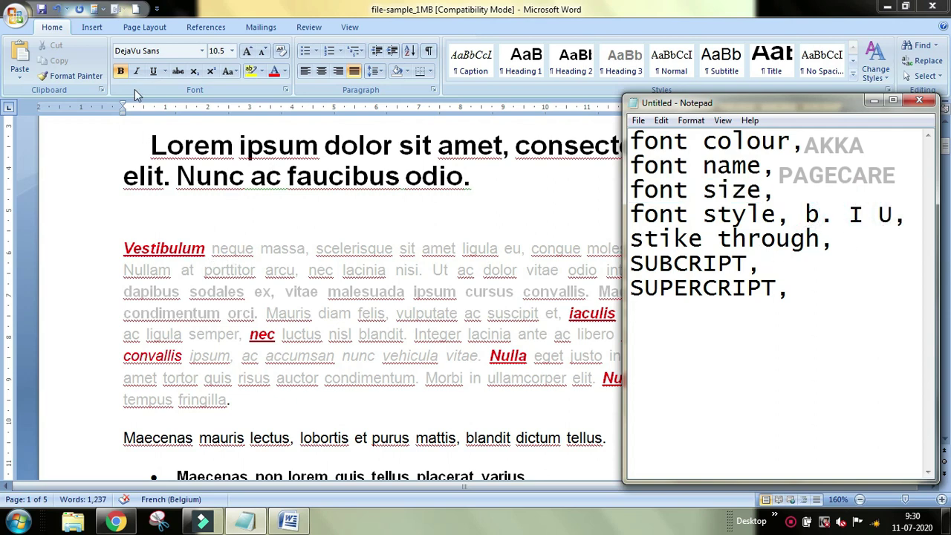
Step: Strike through the red word Vestibulum at the start of the grey paragraph
click(232, 275)
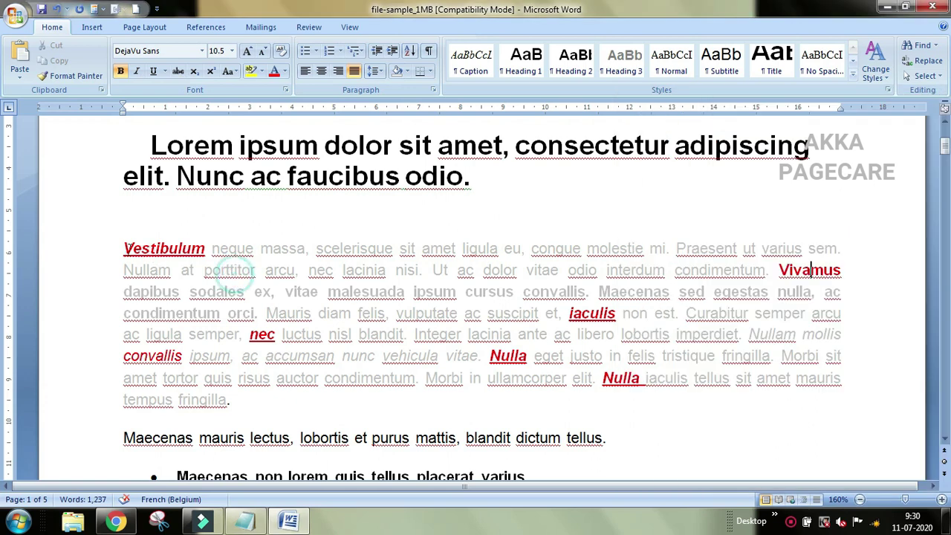
drag(123, 248, 206, 247)
click(177, 70)
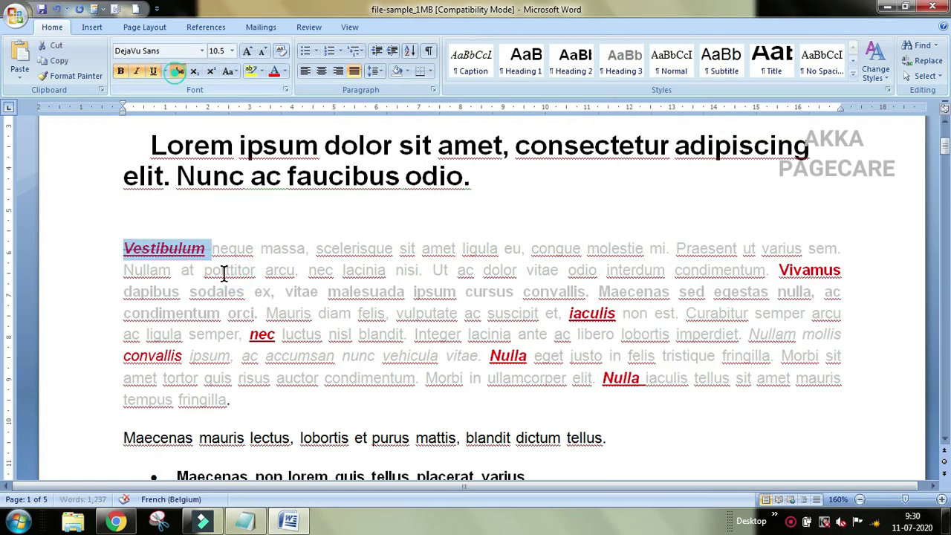
click(89, 248)
click(313, 213)
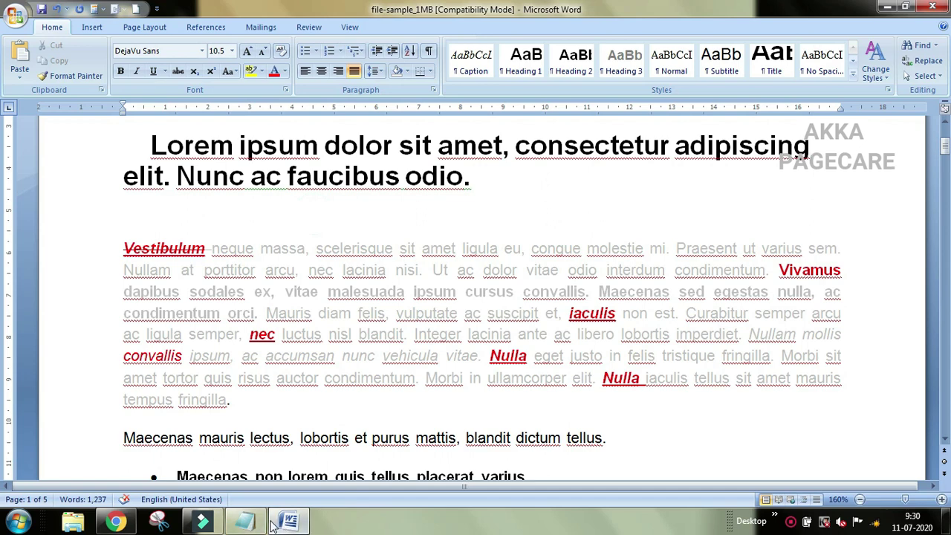
Step: Bring the Notepad feature list forward, then return to the Word document
click(245, 521)
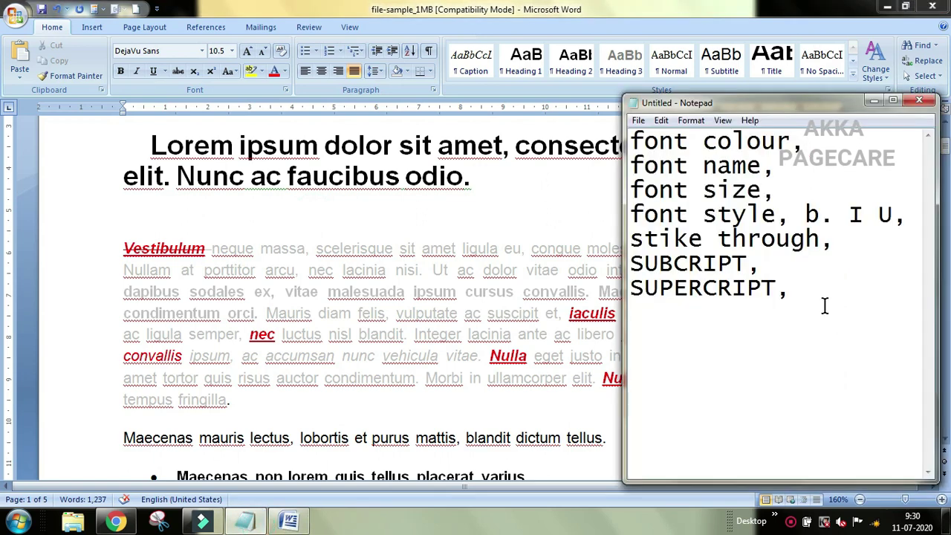
click(787, 297)
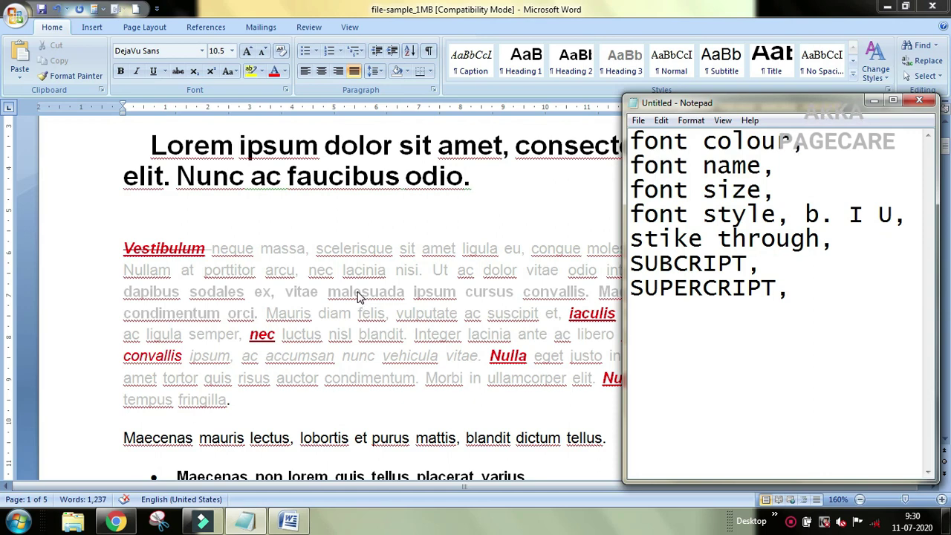
click(310, 224)
Step: Select the whole document, view the Select options without choosing, then deselect
key(ctrl+a)
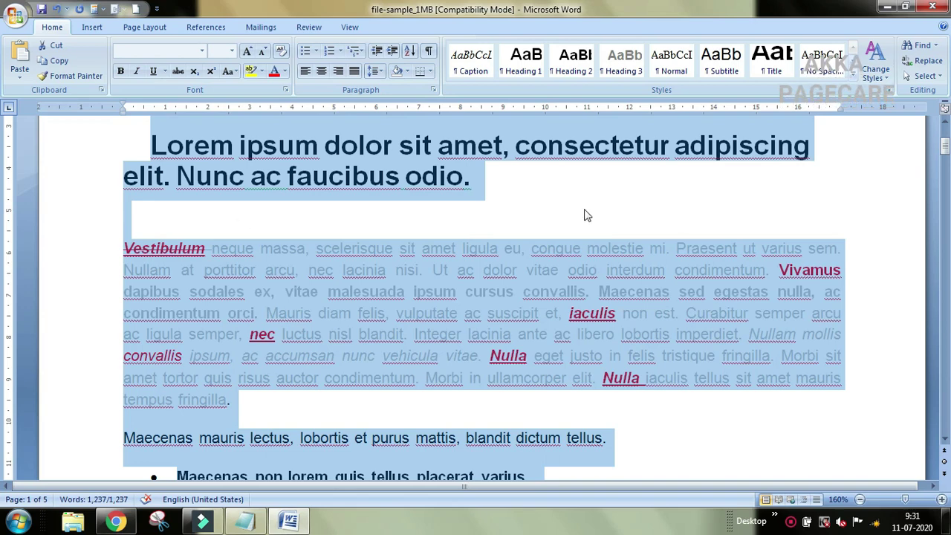
click(924, 76)
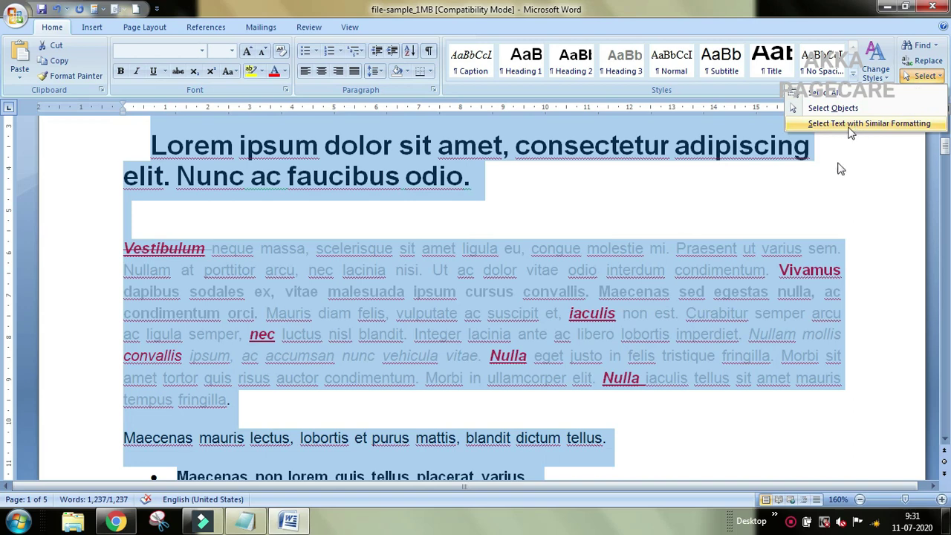
click(832, 216)
click(873, 306)
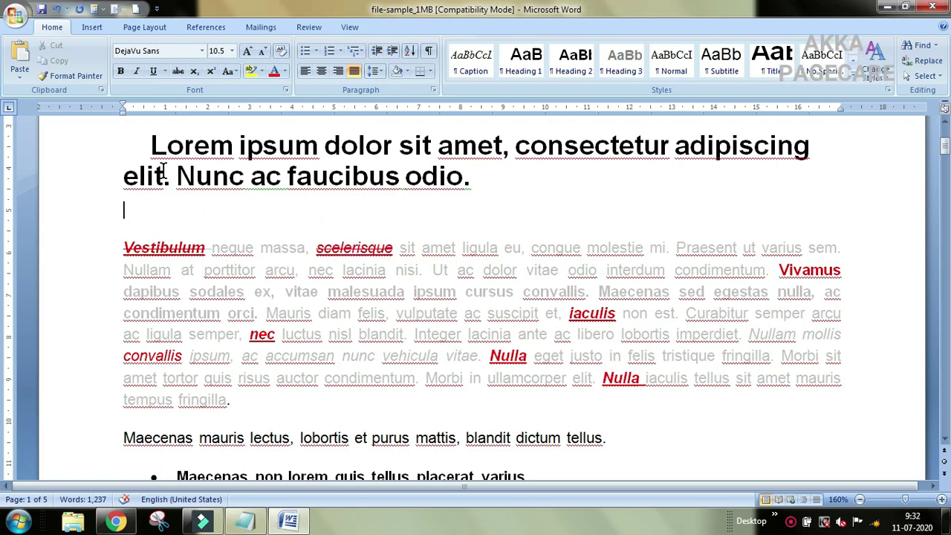
Step: Select the first Lorem ipsum heading, then all text sharing its formatting
drag(153, 145, 480, 186)
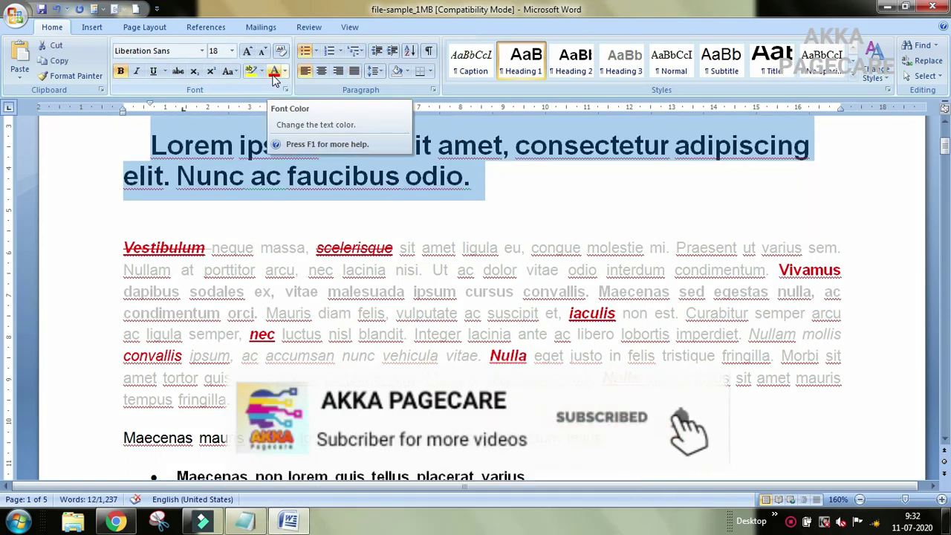
click(200, 149)
click(151, 143)
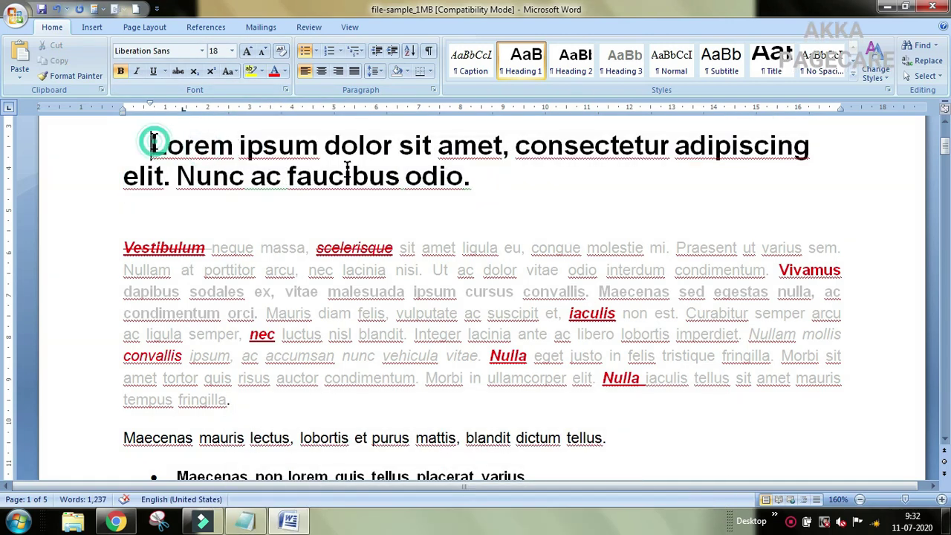
shift+click(469, 182)
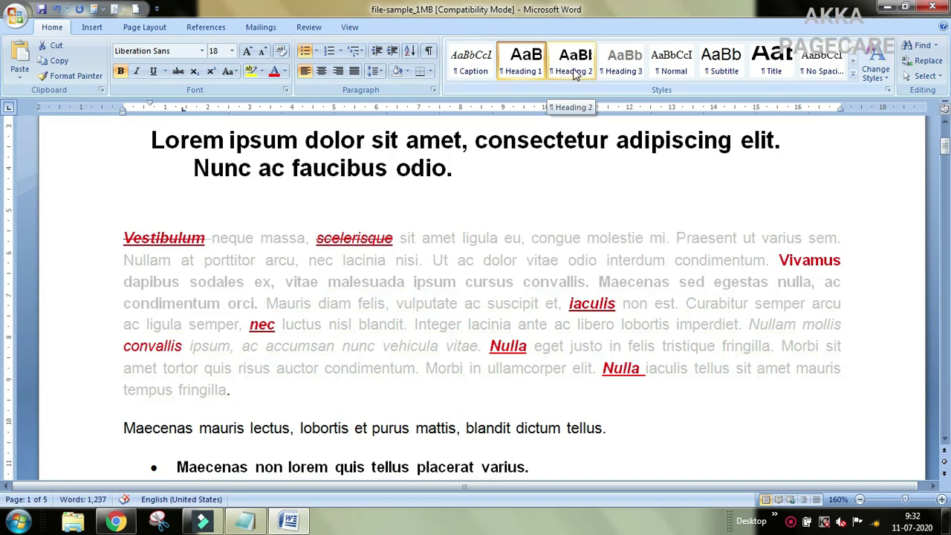
click(146, 143)
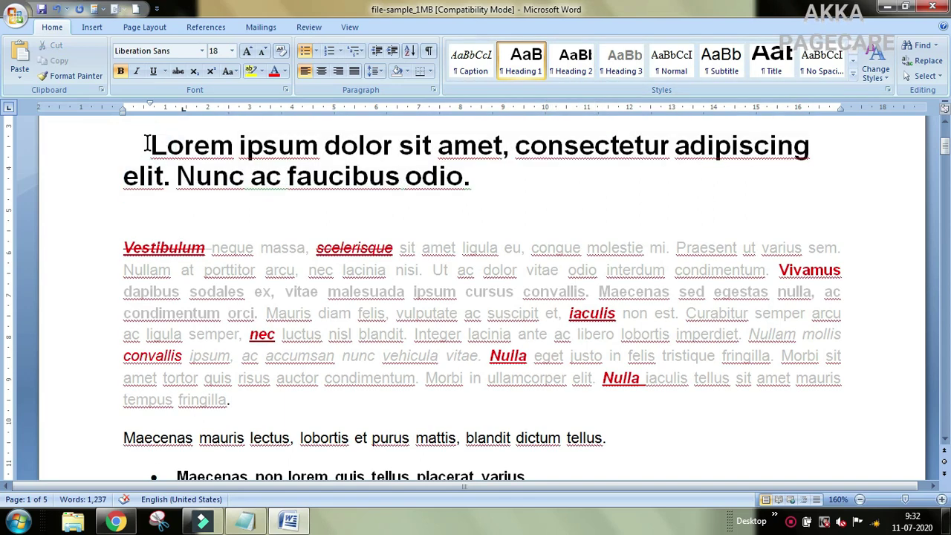
drag(146, 143, 516, 190)
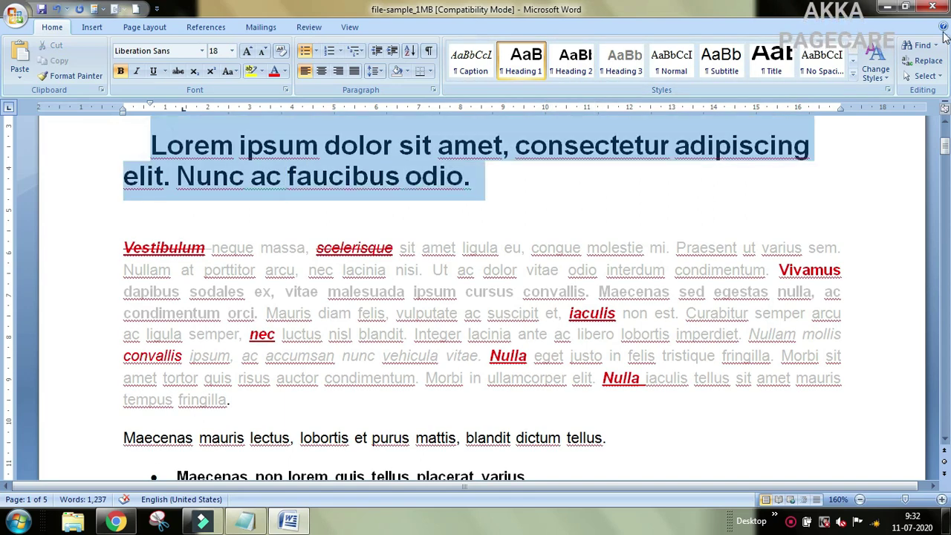
click(923, 76)
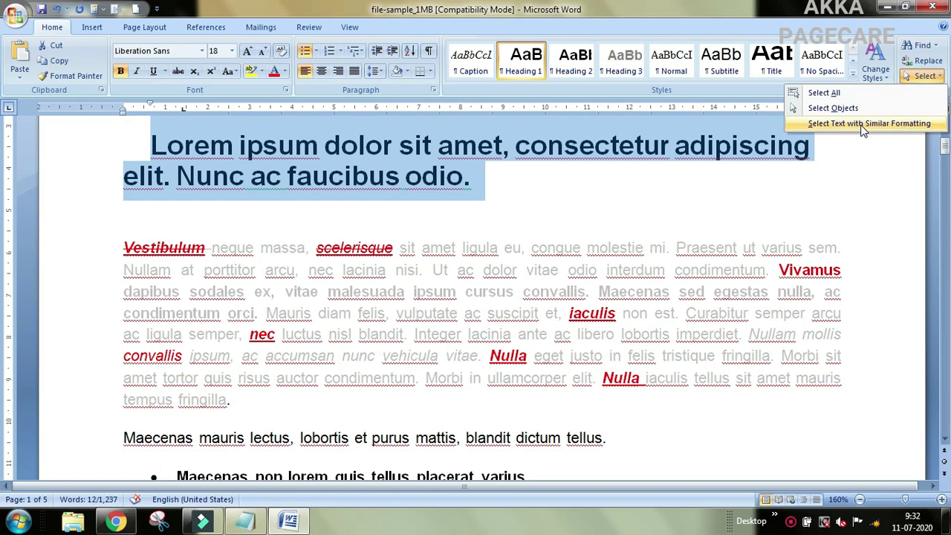
click(863, 125)
Step: Select the Cras fringilla heading, then every similarly formatted heading, such as Lorem ipsum dolor
scroll(852, 342, down, 5)
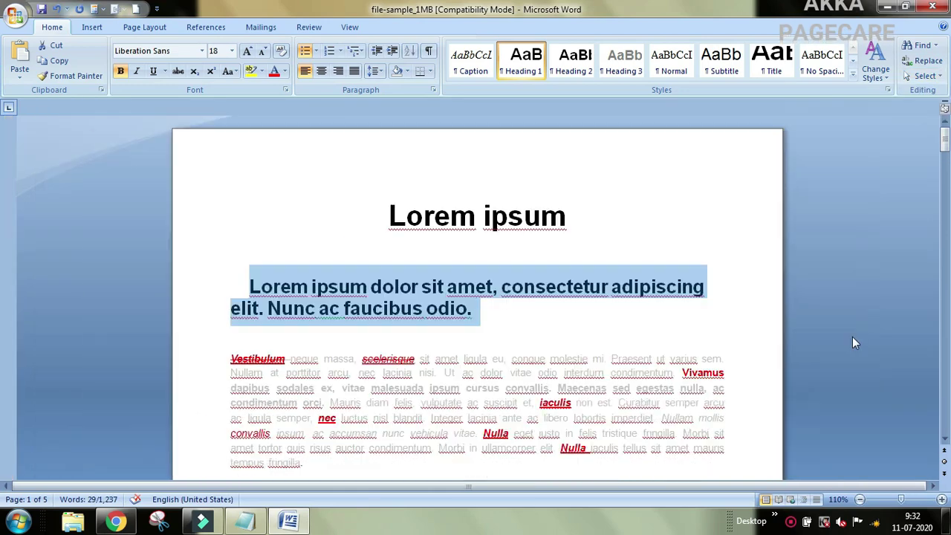
scroll(852, 336, down, 7)
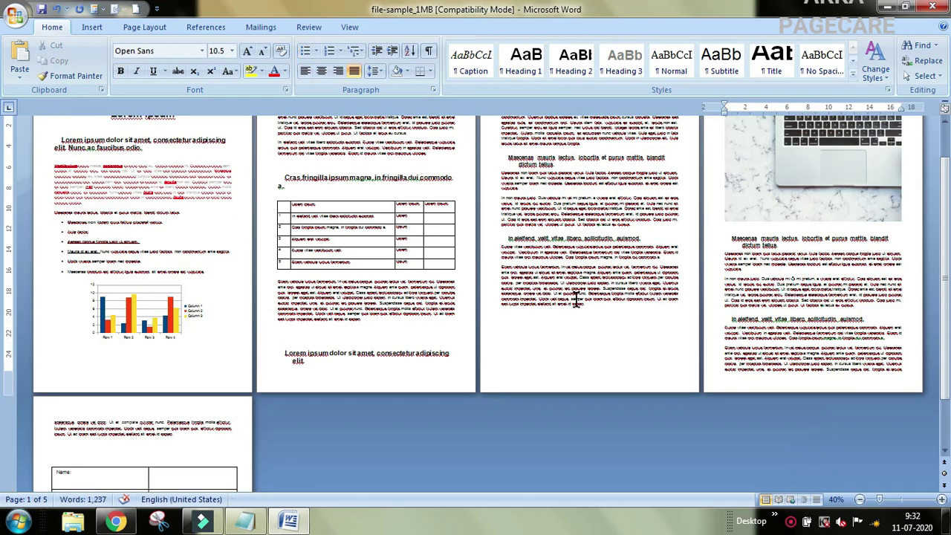
scroll(436, 315, up, 2)
click(282, 215)
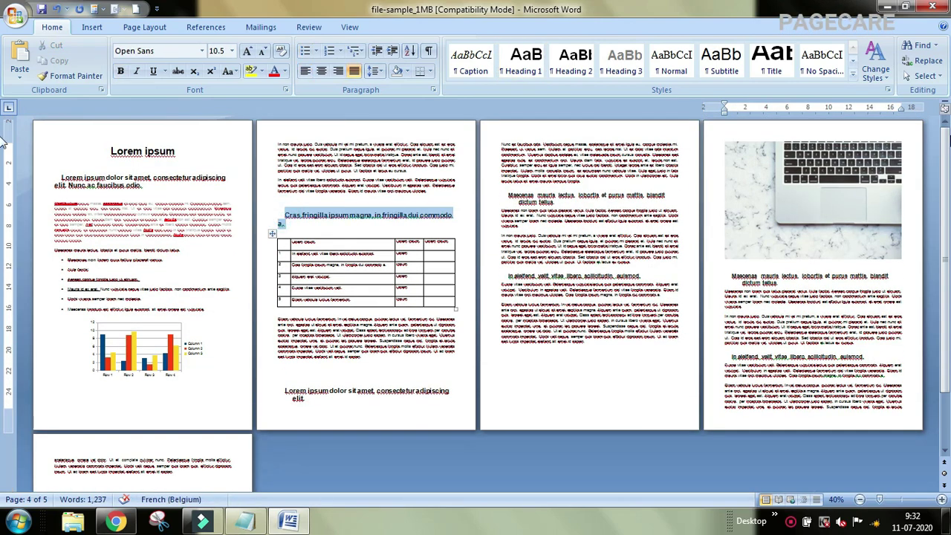
click(923, 76)
click(878, 125)
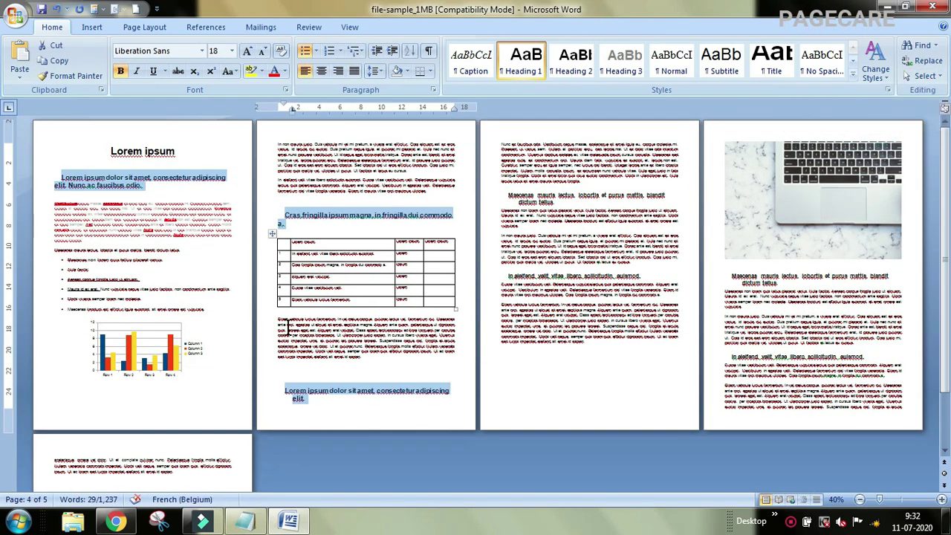